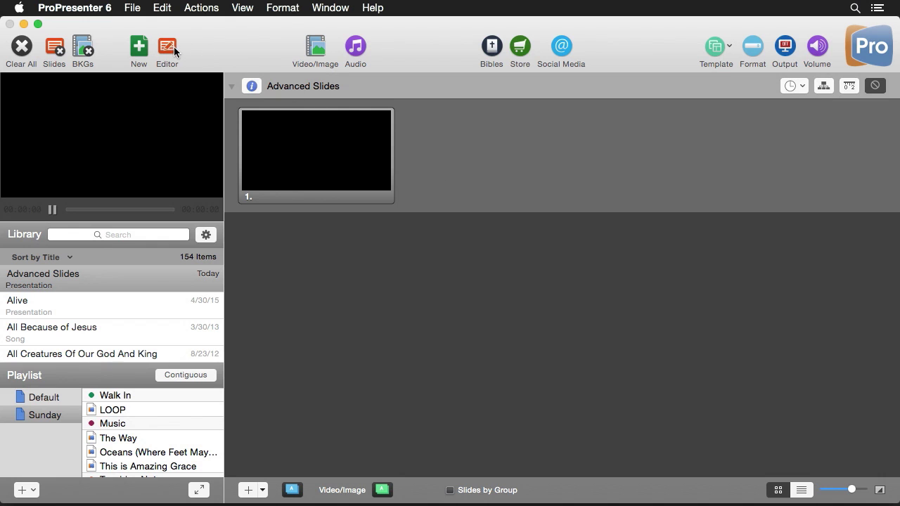
# - Open the Advanced Slides presentation in the slide editor
pyautogui.press('super+e')
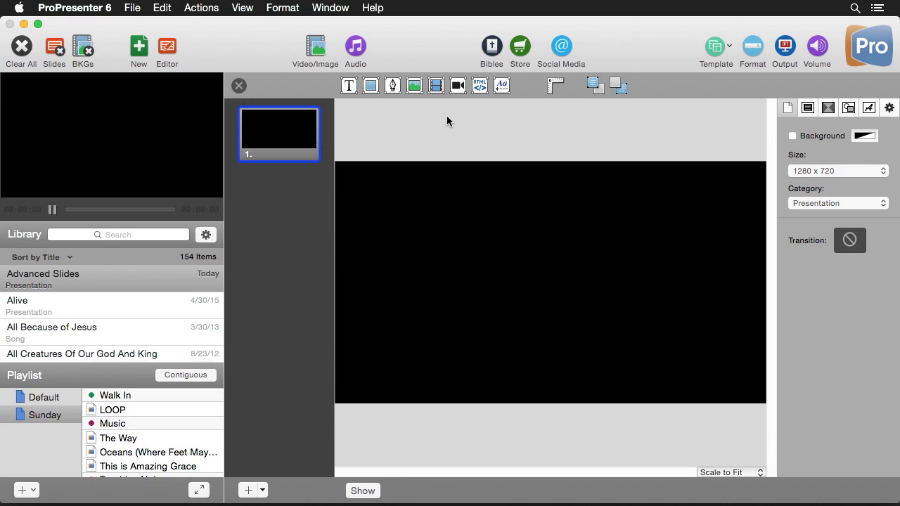
# - Add a text box to the blank slide and delete it again
pyautogui.click(350, 90)
pyautogui.click(449, 172)
pyautogui.click(439, 256)
pyautogui.press('Delete')
# - Add a rectangle shape, stretch it wider and taller, and delete it again
pyautogui.click(374, 87)
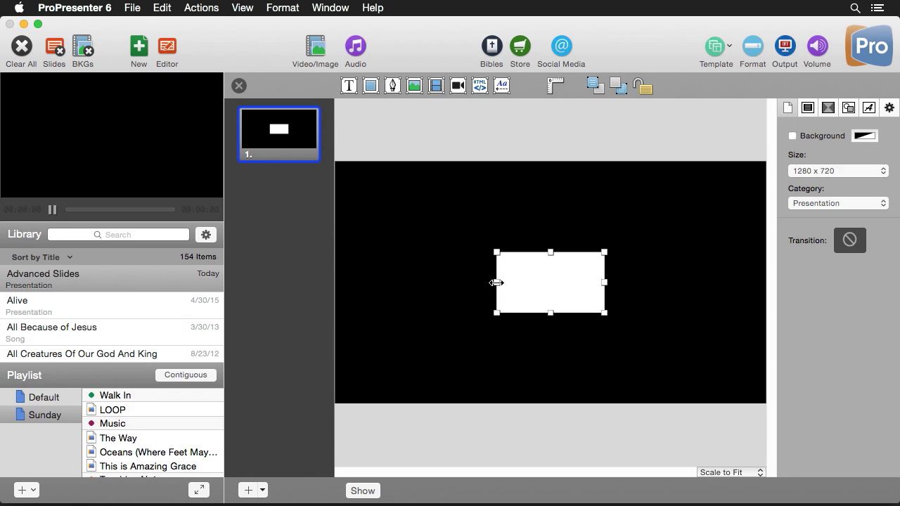
pyautogui.moveTo(496, 281); pyautogui.dragTo(402, 281)
pyautogui.moveTo(503, 251); pyautogui.dragTo(478, 186)
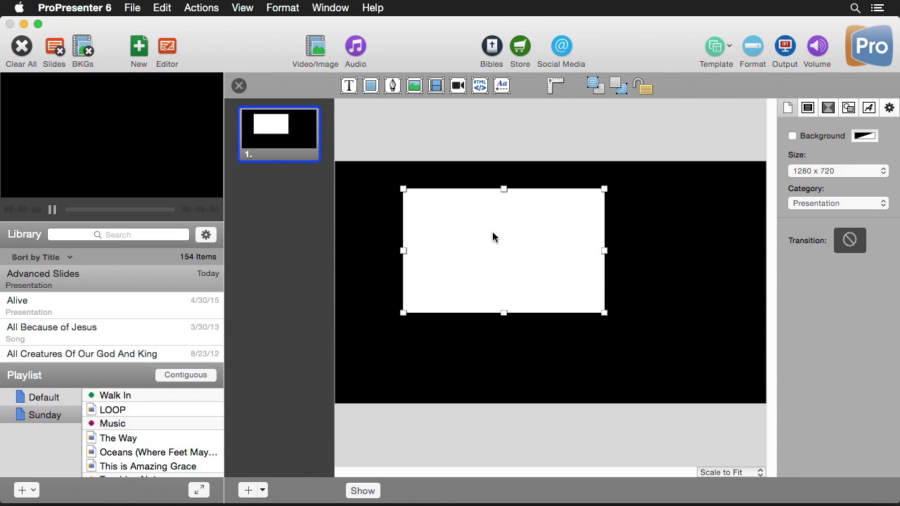
pyautogui.press('Delete')
# - Draw a closed freeform shape with straight and curved segments using the Pen tool, and delete it again
pyautogui.click(392, 85)
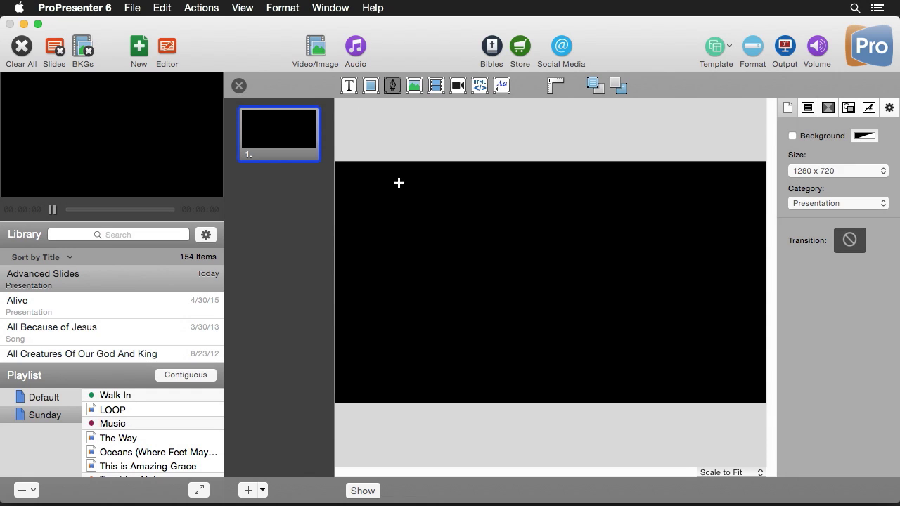
pyautogui.click(383, 245)
pyautogui.click(393, 323)
pyautogui.click(499, 353)
pyautogui.click(577, 356)
pyautogui.click(627, 272)
pyautogui.moveTo(627, 272); pyautogui.dragTo(591, 211)
pyautogui.moveTo(500, 213); pyautogui.dragTo(450, 230)
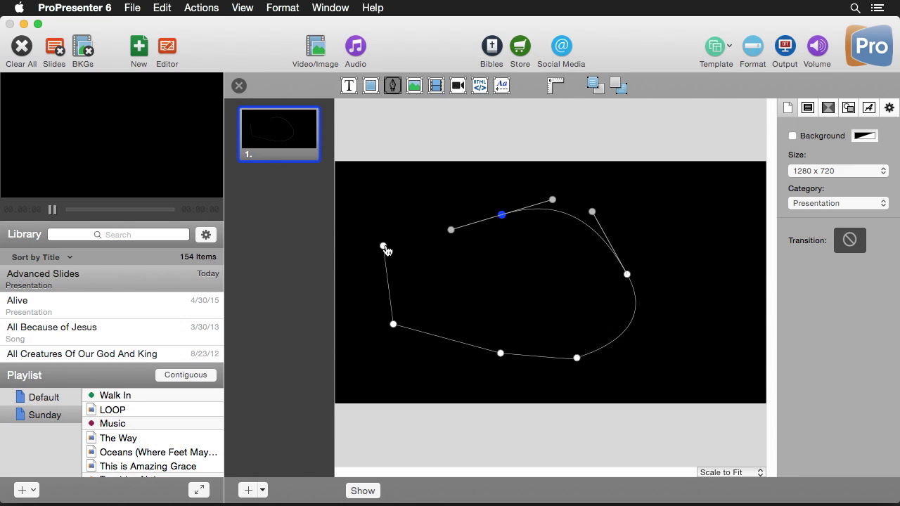
pyautogui.click(383, 245)
pyautogui.click(462, 237)
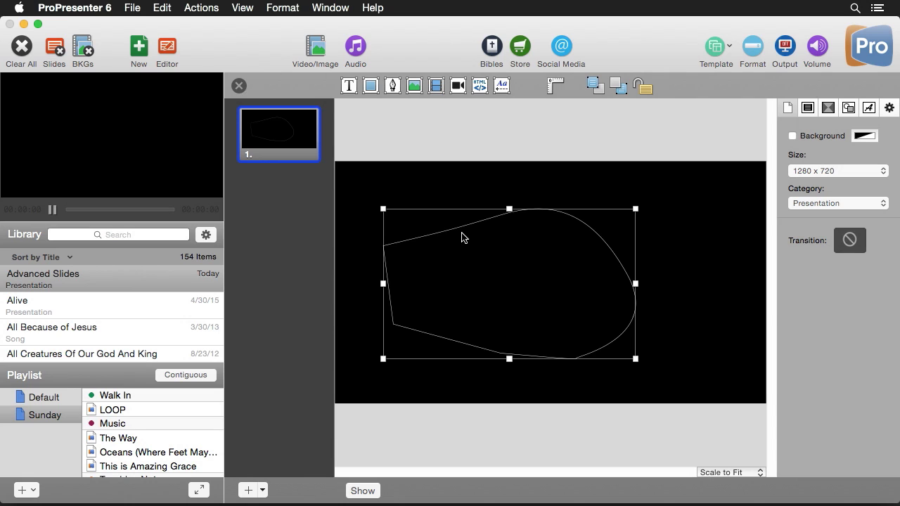
pyautogui.press('Delete')
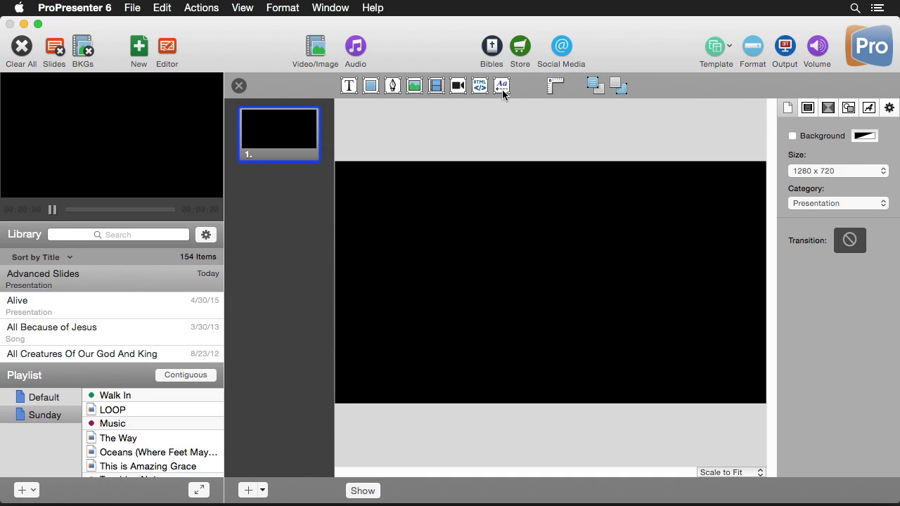
# - Show the rulers, try out a vertical guide on the slide, and remove both again
pyautogui.click(551, 87)
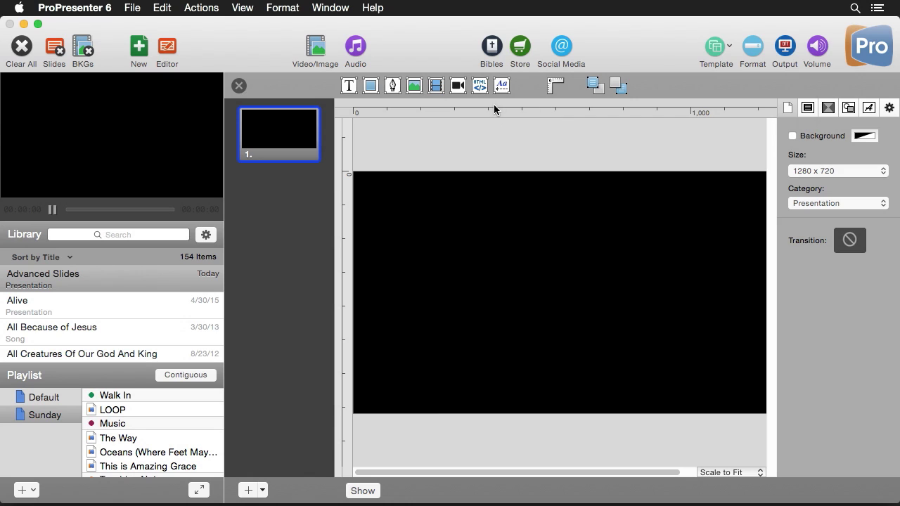
pyautogui.moveTo(349, 161); pyautogui.dragTo(493, 147)
pyautogui.moveTo(494, 179)
pyautogui.mouseDown()
pyautogui.moveTo(478, 187)
pyautogui.moveTo(473, 157)
pyautogui.mouseUp()
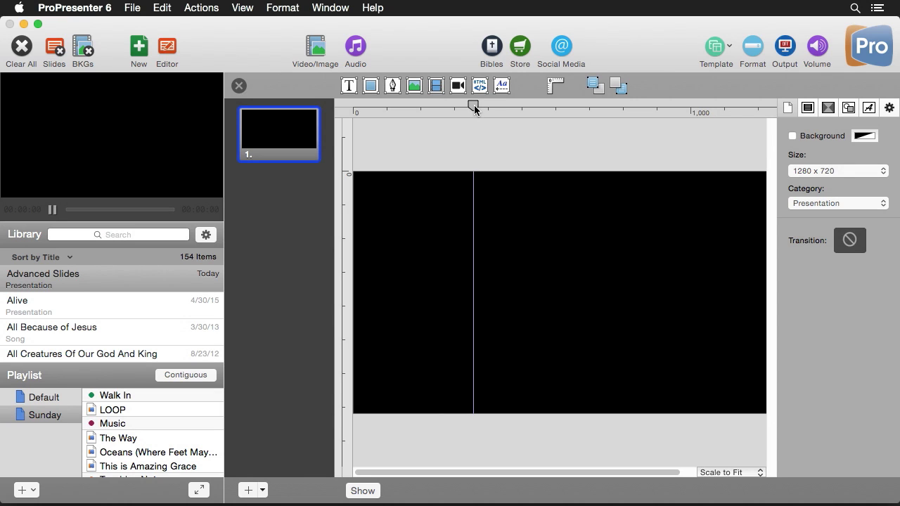
pyautogui.moveTo(475, 109); pyautogui.dragTo(474, 101)
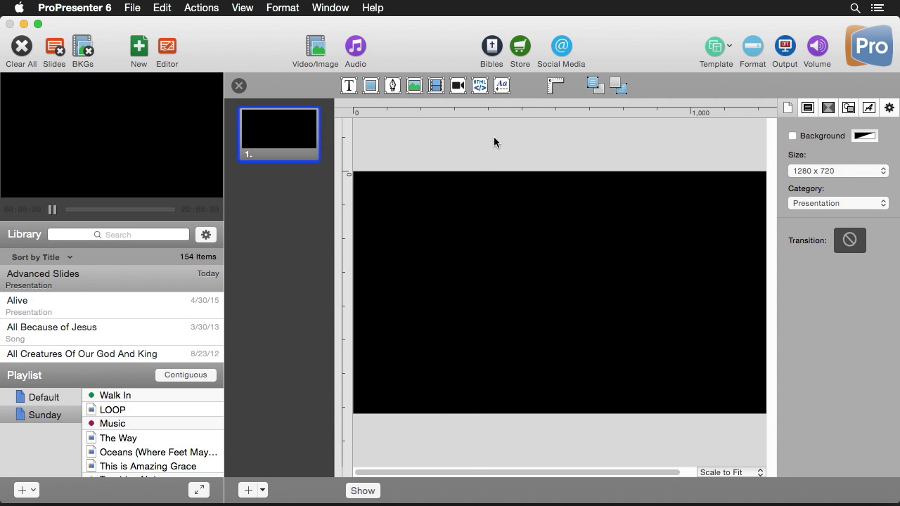
pyautogui.click(558, 82)
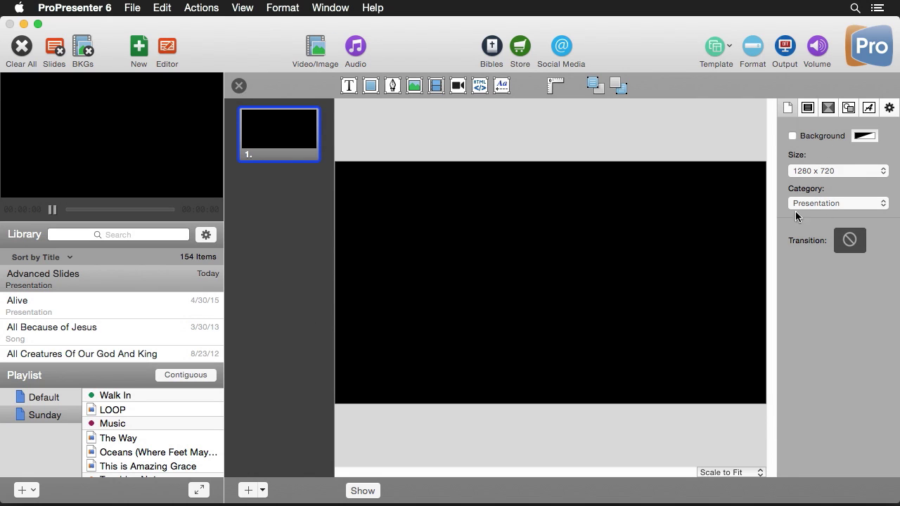
# - Review the inspector's slide, build, shape, text and media source settings
pyautogui.click(808, 110)
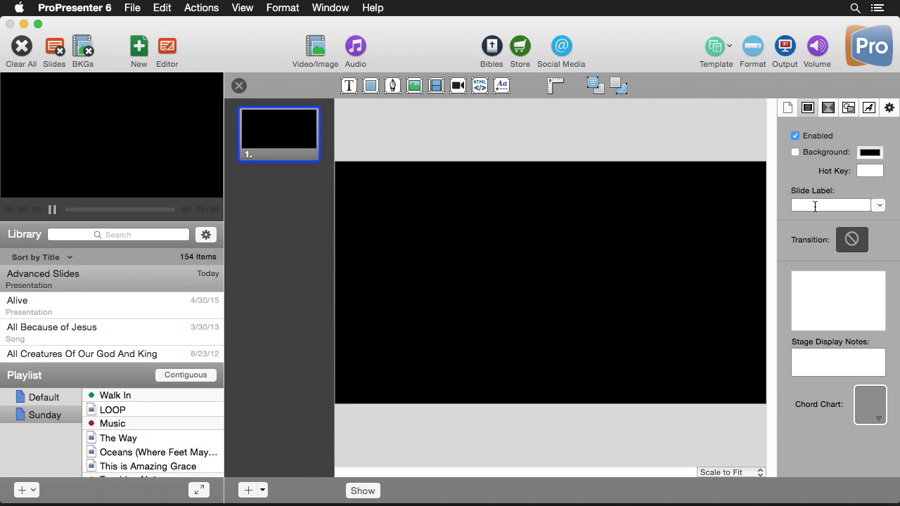
pyautogui.click(828, 109)
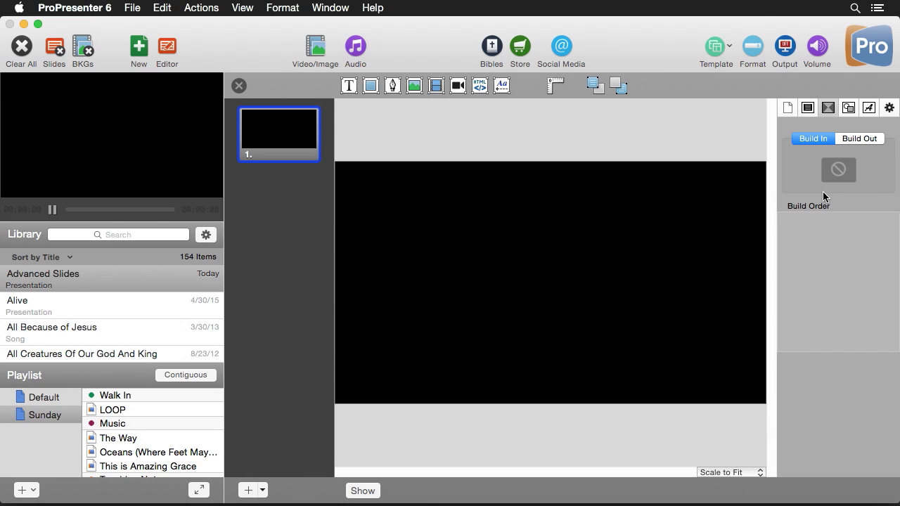
pyautogui.click(848, 108)
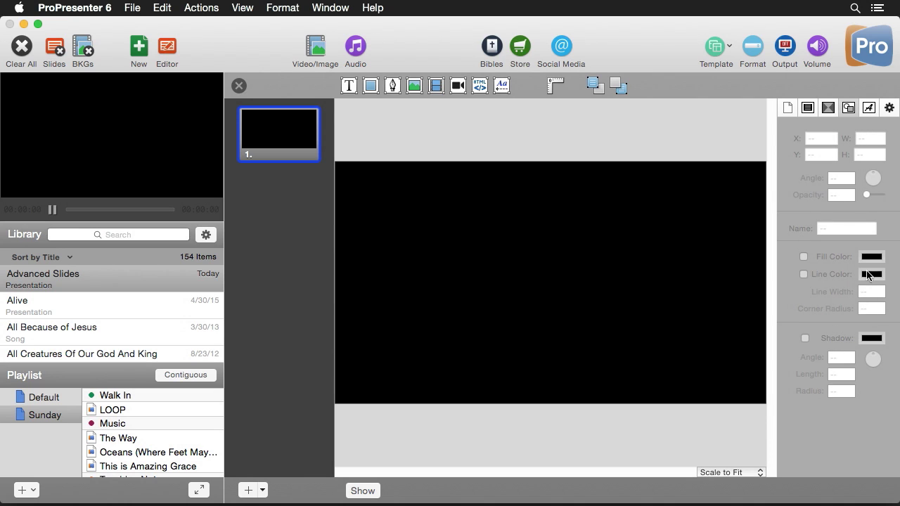
pyautogui.click(868, 108)
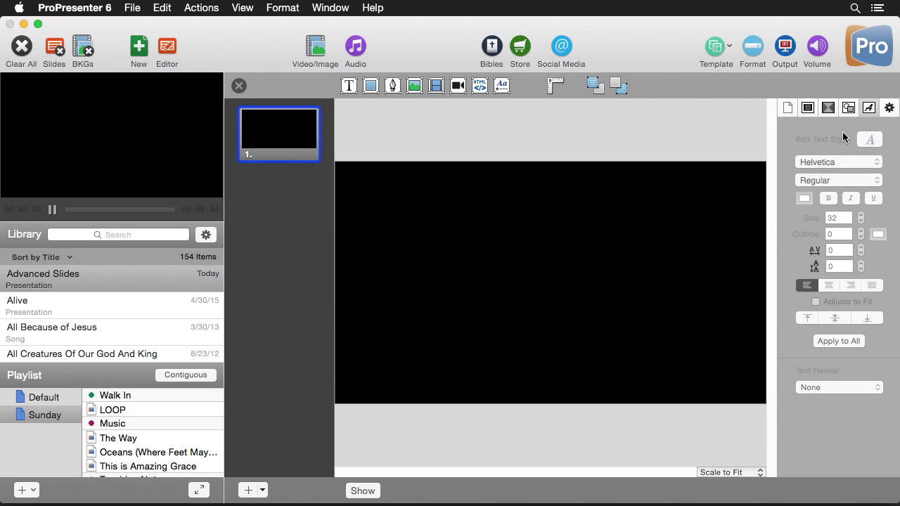
pyautogui.click(890, 108)
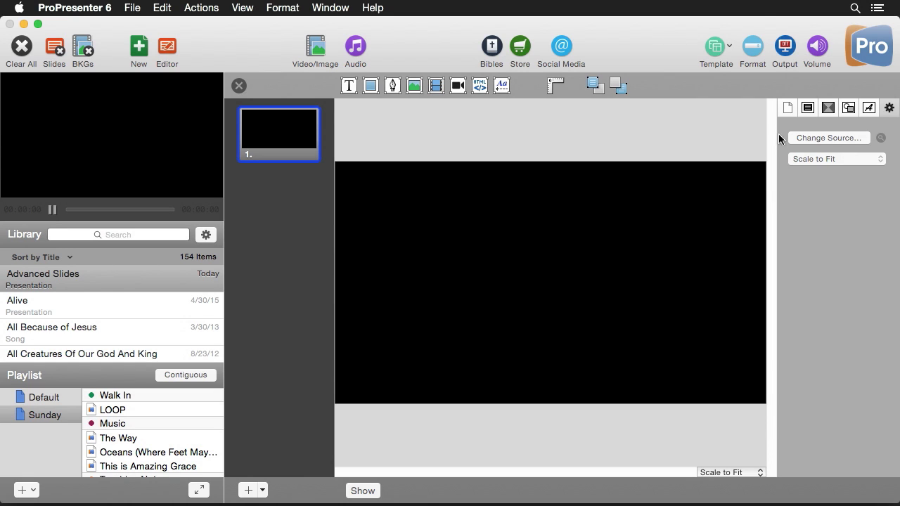
# - Add a rectangle that covers the whole slide, with X 0, Y 0, width 1280 and height 720
pyautogui.click(370, 85)
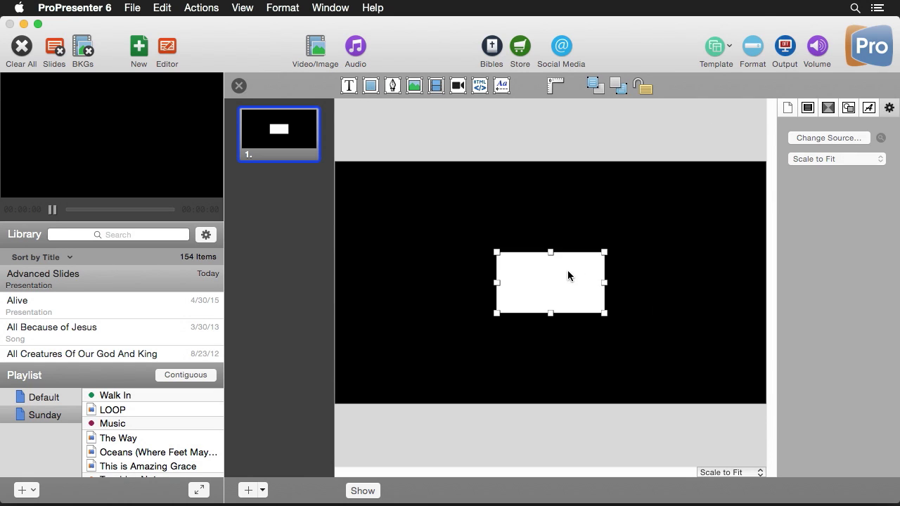
pyautogui.click(848, 109)
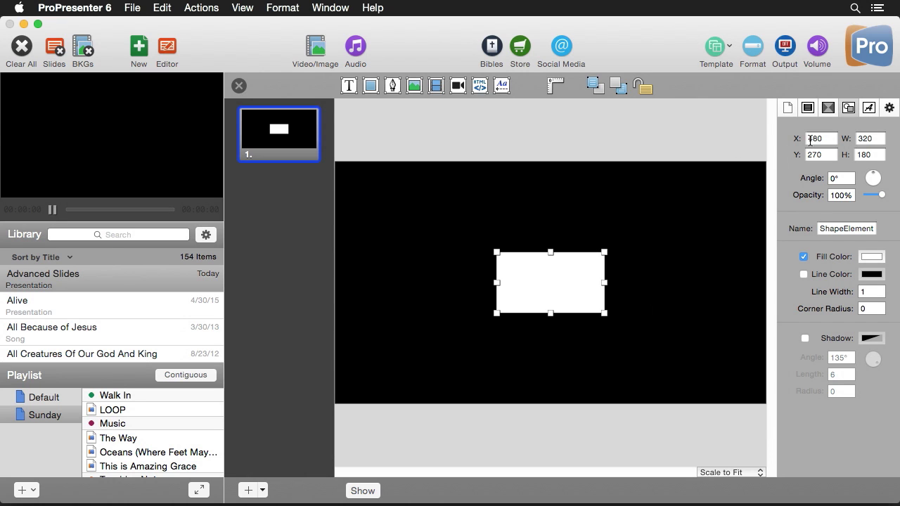
pyautogui.doubleClick(819, 139)
pyautogui.write('0')
pyautogui.press('Tab')
pyautogui.write('0')
pyautogui.press('Tab')
pyautogui.write('1280')
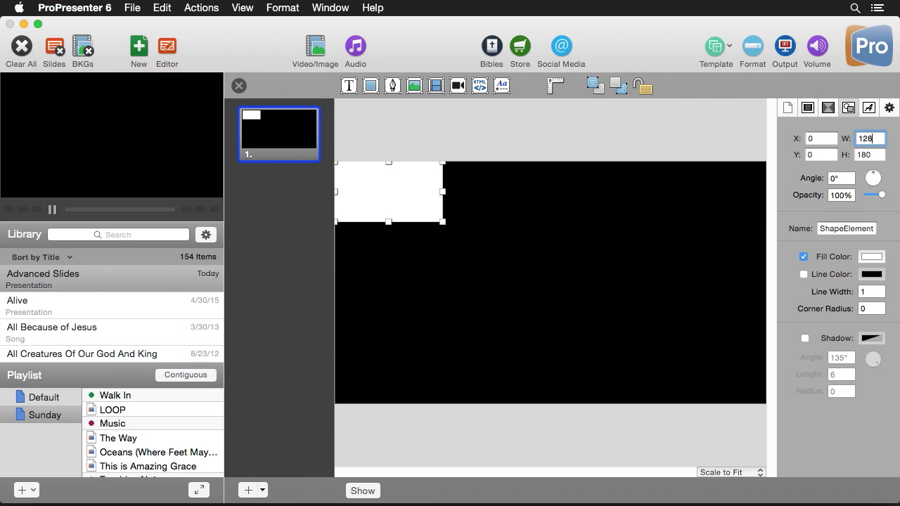
pyautogui.press('Tab')
pyautogui.write('720')
pyautogui.press('Return')
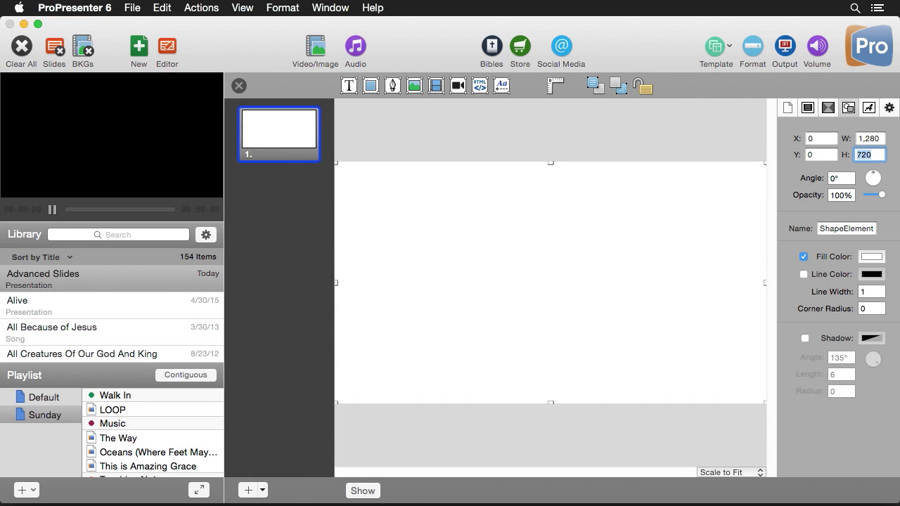
# - Fill the full-slide rectangle with the Eggplant crayon color and deselect it
pyautogui.click(871, 257)
pyautogui.click(231, 151)
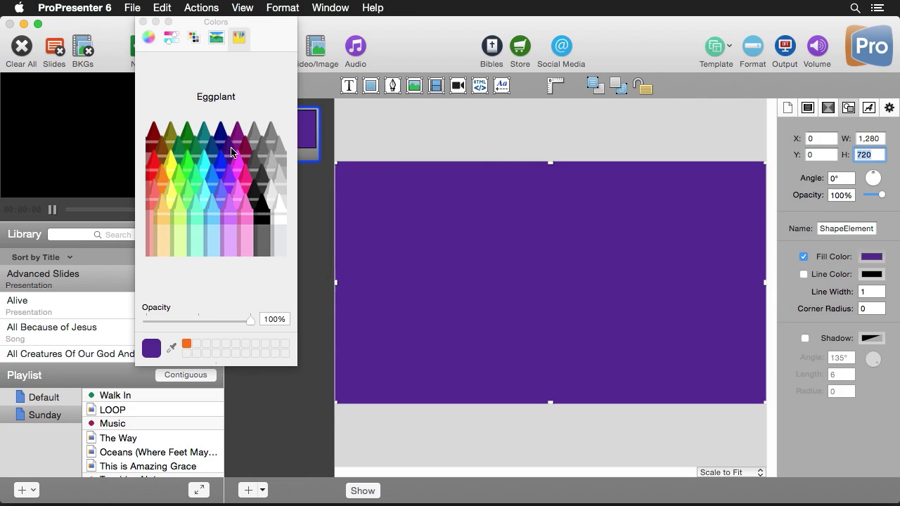
pyautogui.click(143, 23)
pyautogui.click(509, 137)
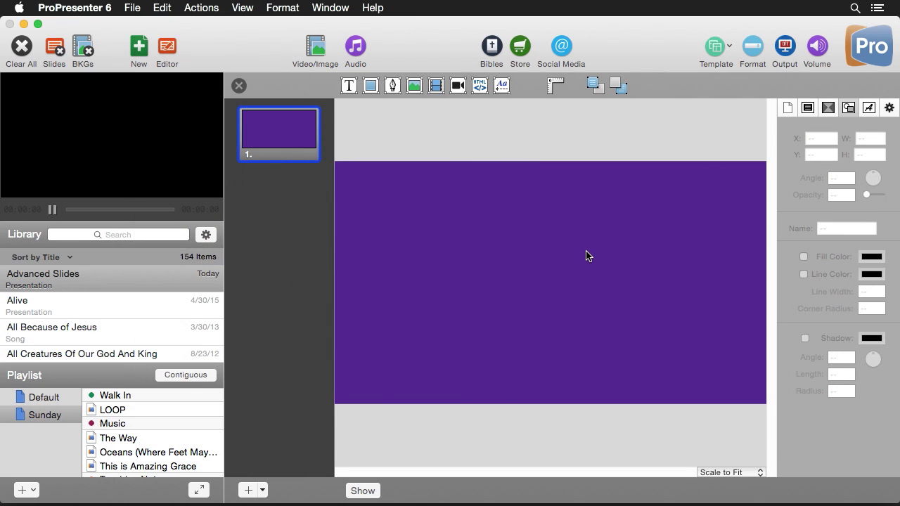
# - Add a second rectangle and set its width and height to 800
pyautogui.click(370, 87)
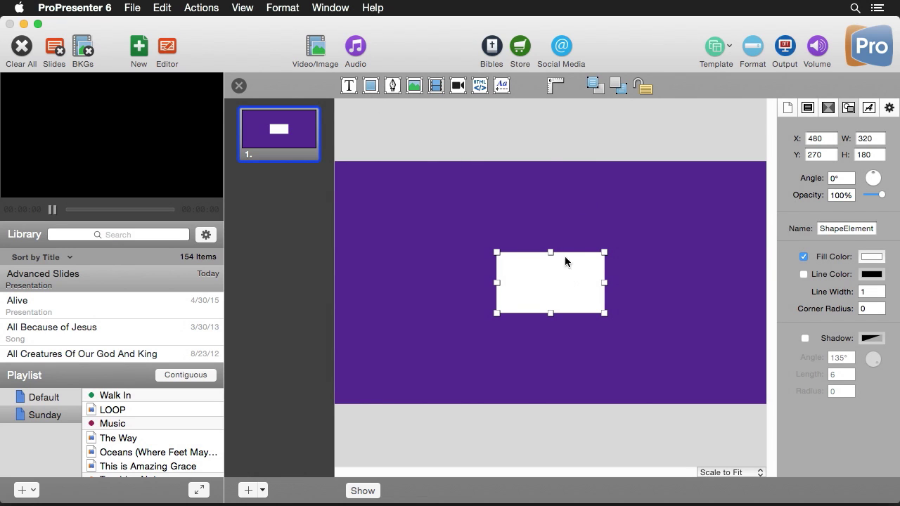
pyautogui.doubleClick(853, 140)
pyautogui.write('800')
pyautogui.press('Tab')
pyautogui.write('800')
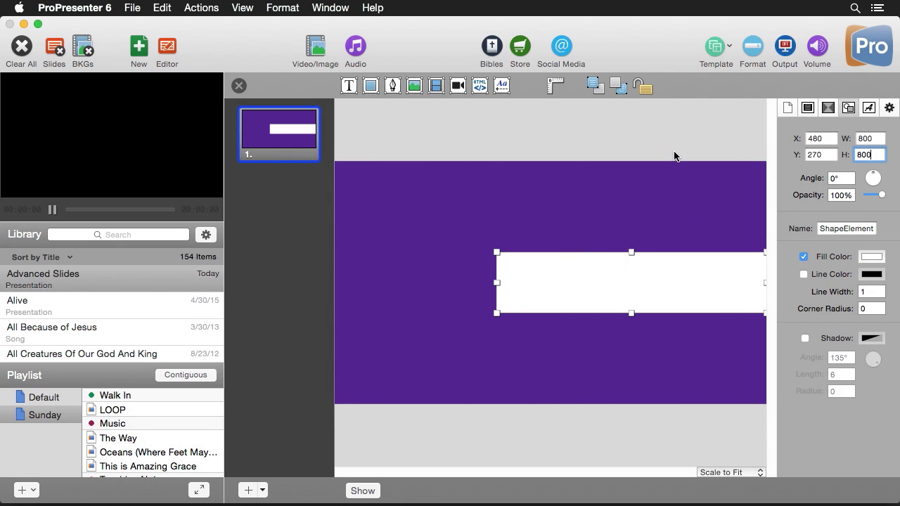
# - Rotate the white square 45° and center it on the slide at X 240, Y -40
pyautogui.doubleClick(847, 179)
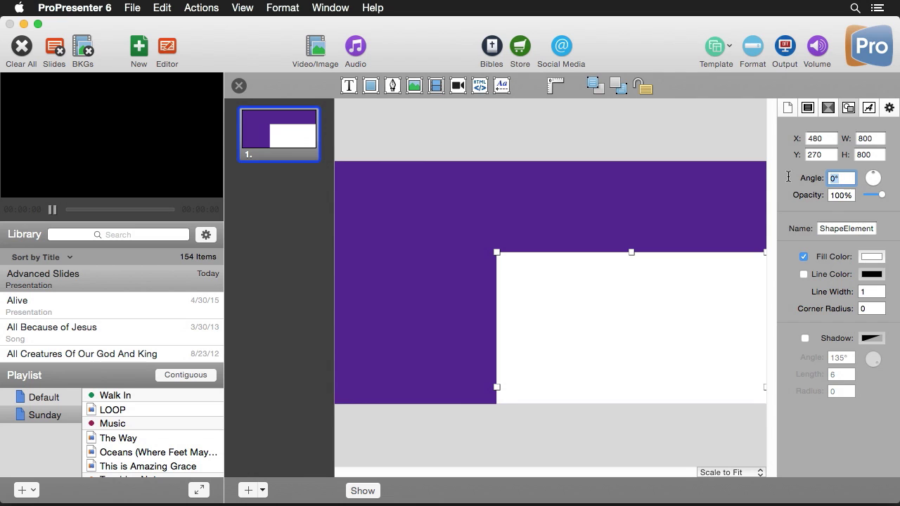
pyautogui.write('45')
pyautogui.press('Return')
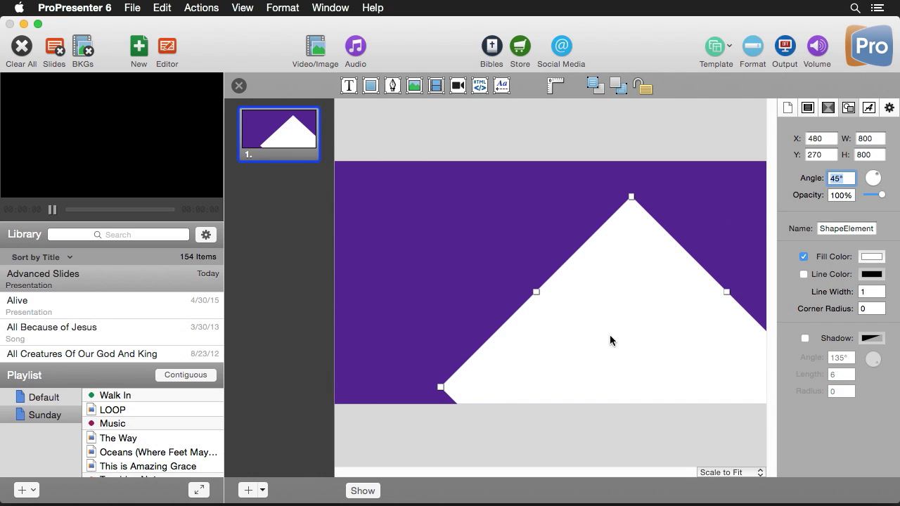
pyautogui.moveTo(625, 334); pyautogui.dragTo(547, 229)
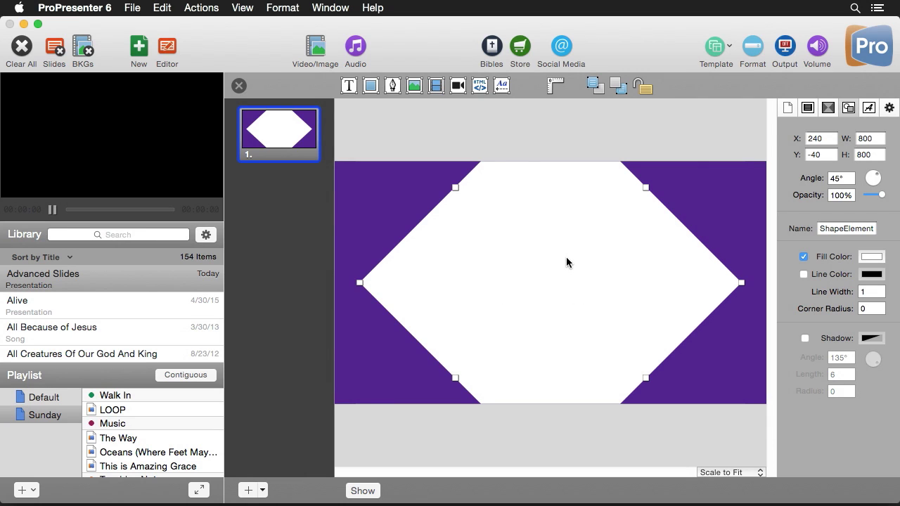
# - Show the rulers and place two vertical guides through the white diamond's upper-left and upper-right edge handles
pyautogui.click(554, 84)
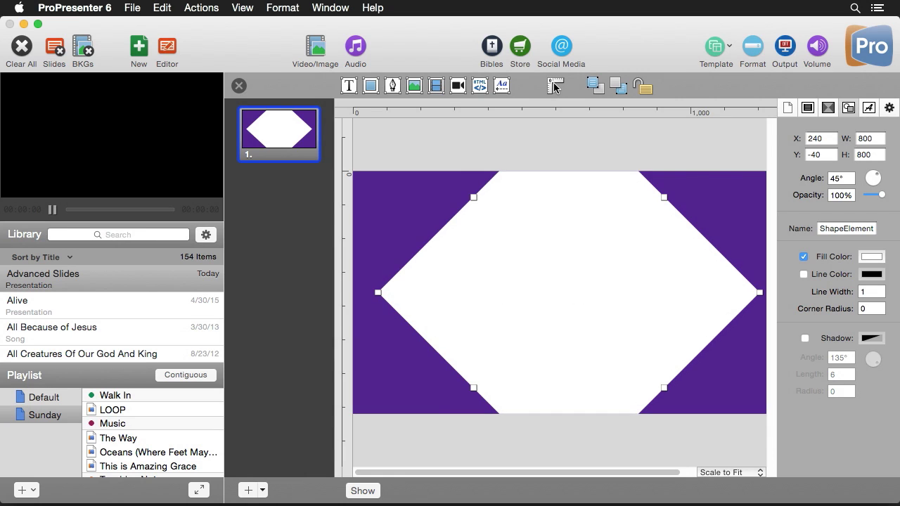
pyautogui.moveTo(346, 156); pyautogui.dragTo(475, 157)
pyautogui.moveTo(663, 171); pyautogui.dragTo(664, 170)
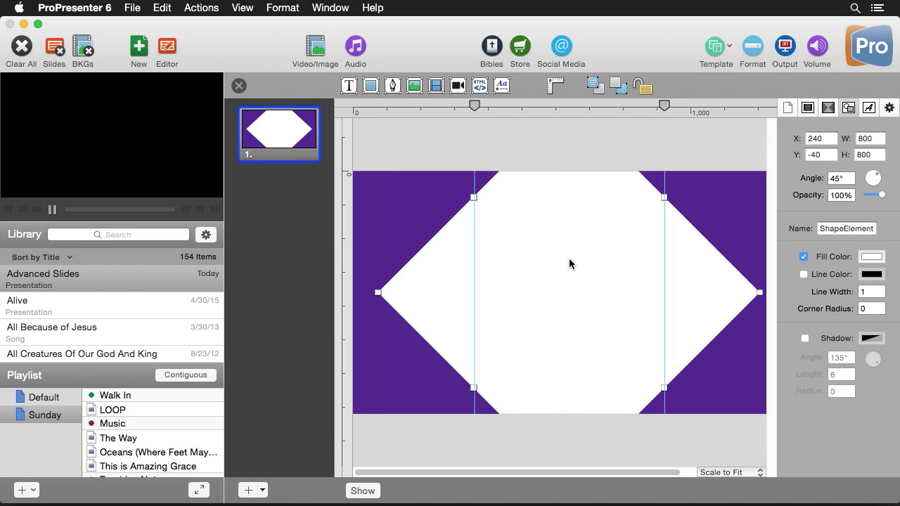
# - Make two copies of the white diamond, aligning one to each guide at X 525 and X -44, both at Y -40
pyautogui.press('super+v')
pyautogui.moveTo(568, 264); pyautogui.dragTo(700, 276)
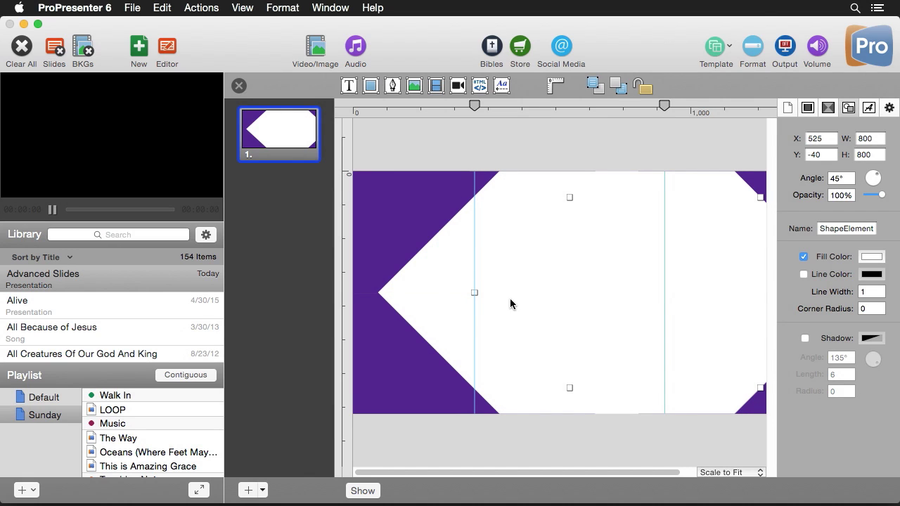
pyautogui.press('super+d')
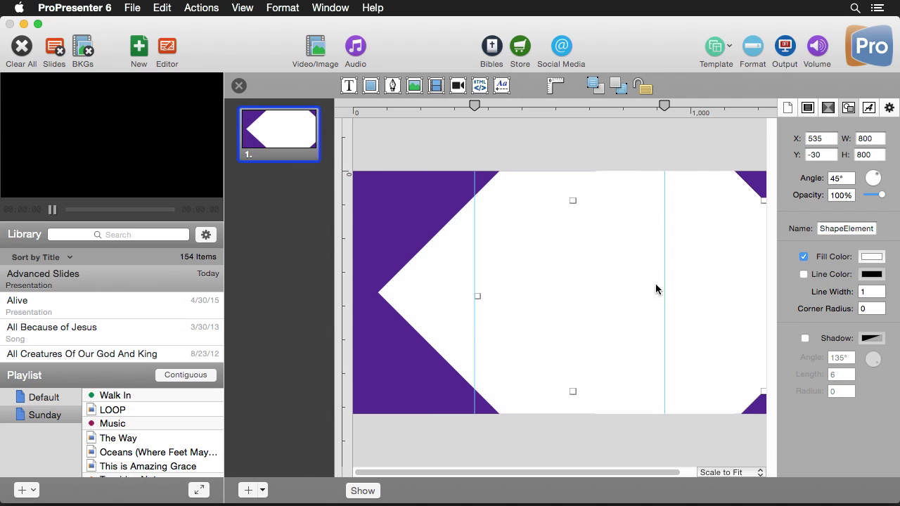
pyautogui.moveTo(639, 276); pyautogui.dragTo(444, 272)
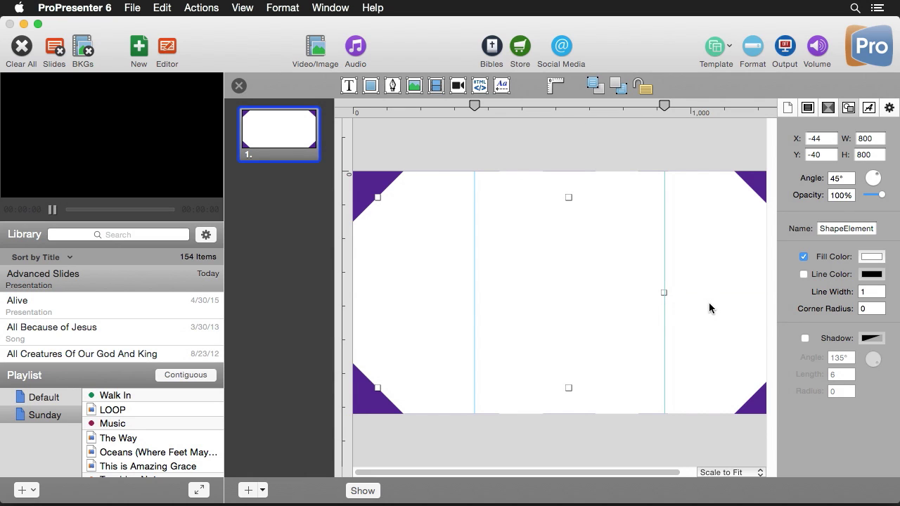
# - Set the opacity of all three white diamonds to 33%
pyautogui.click(749, 446)
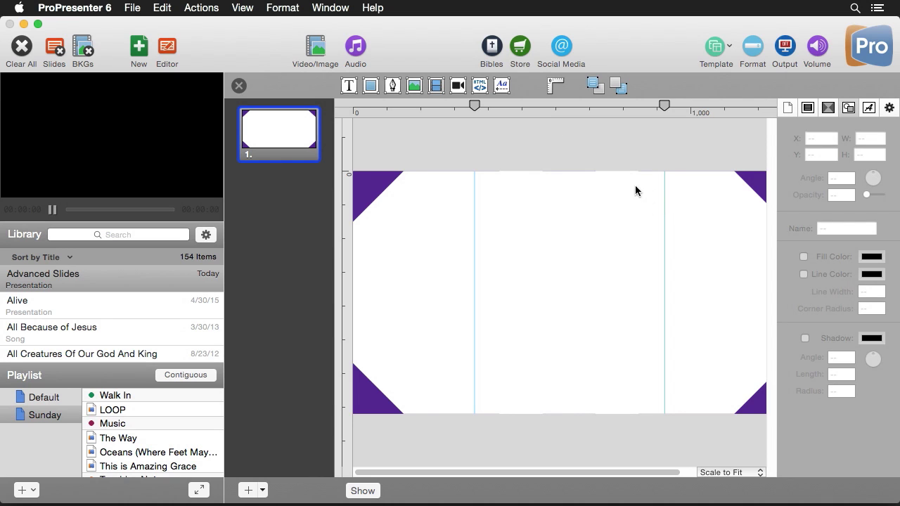
pyautogui.press('super+a')
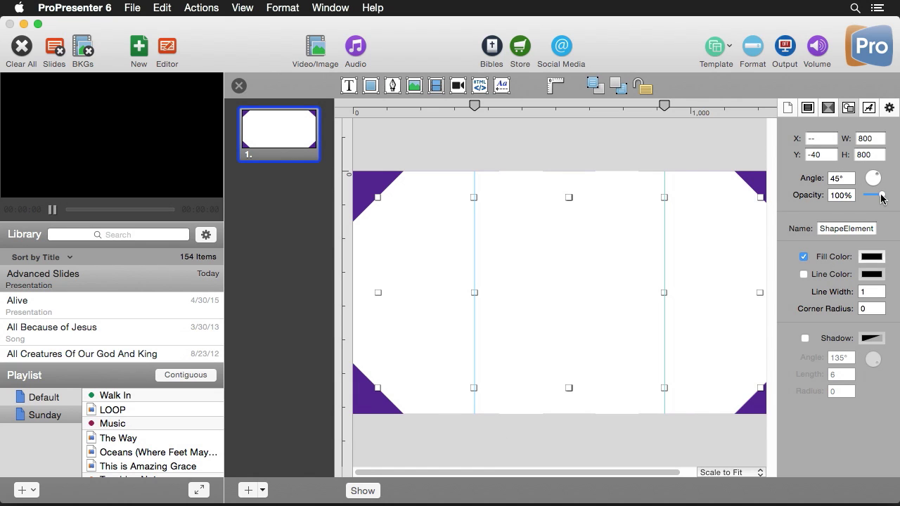
pyautogui.moveTo(881, 198); pyautogui.dragTo(873, 200)
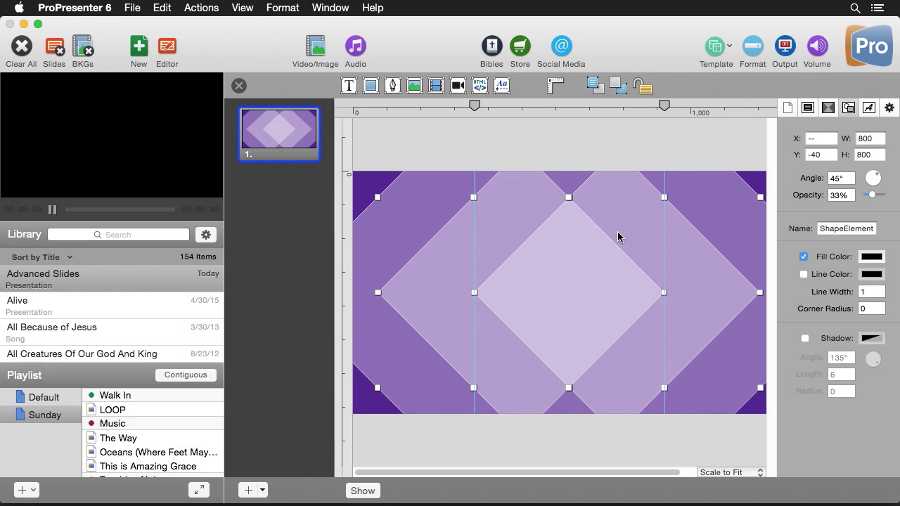
# - Lower the opacity of the three selected diamonds to 29% and set their fill color to Magenta
pyautogui.moveTo(874, 199); pyautogui.dragTo(874, 199)
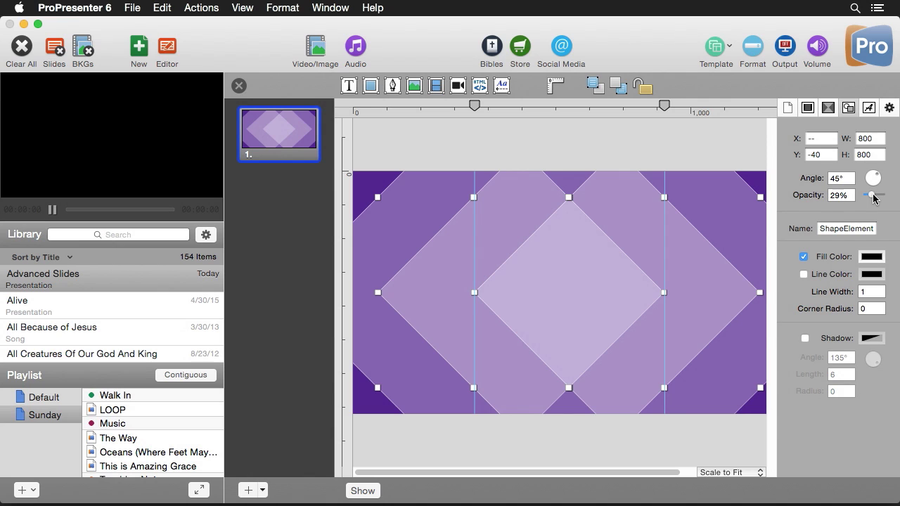
pyautogui.click(875, 259)
pyautogui.click(244, 167)
pyautogui.click(236, 162)
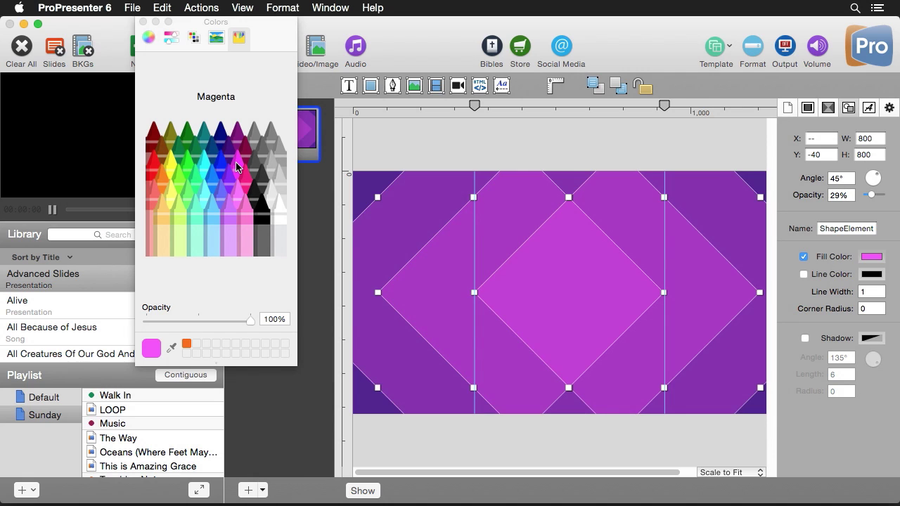
pyautogui.click(143, 22)
pyautogui.click(743, 454)
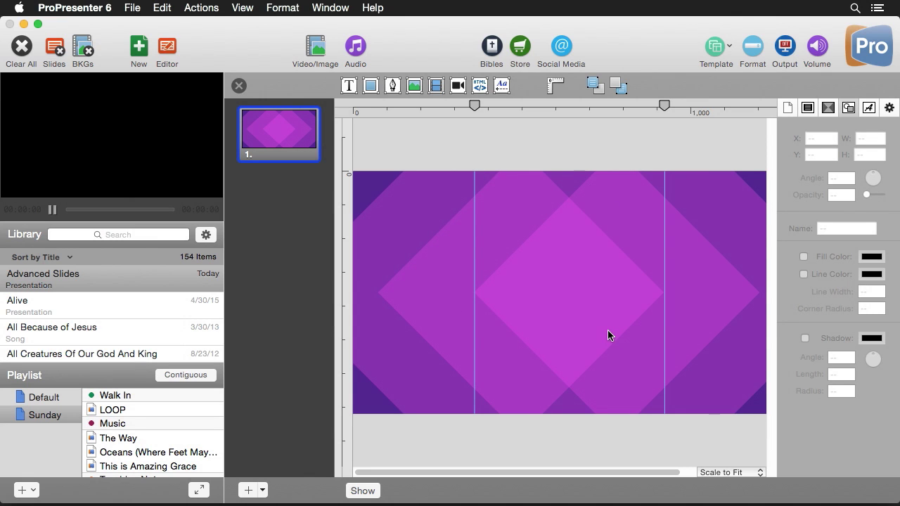
# - Add a text element to the slide reading "Welcome to" and "the future" on two lines
pyautogui.click(348, 85)
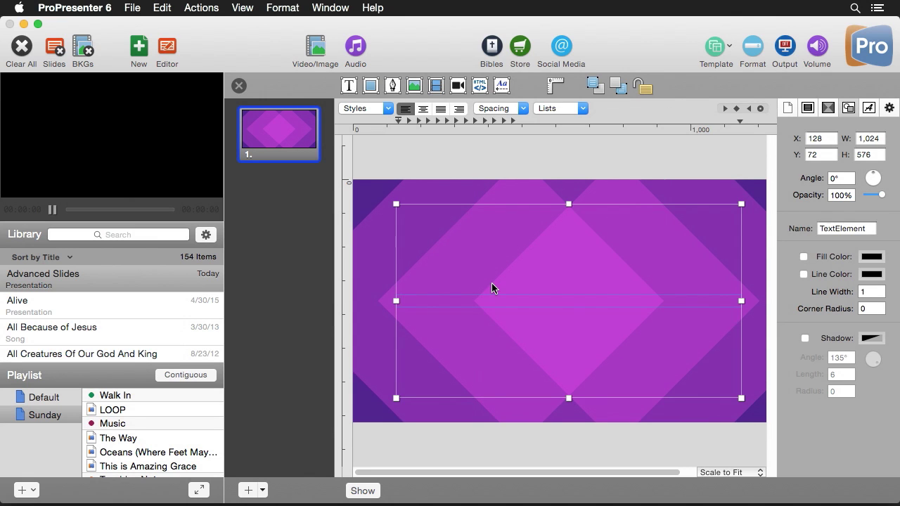
pyautogui.write('Welcome to')
pyautogui.press('Return')
pyautogui.write('the future')
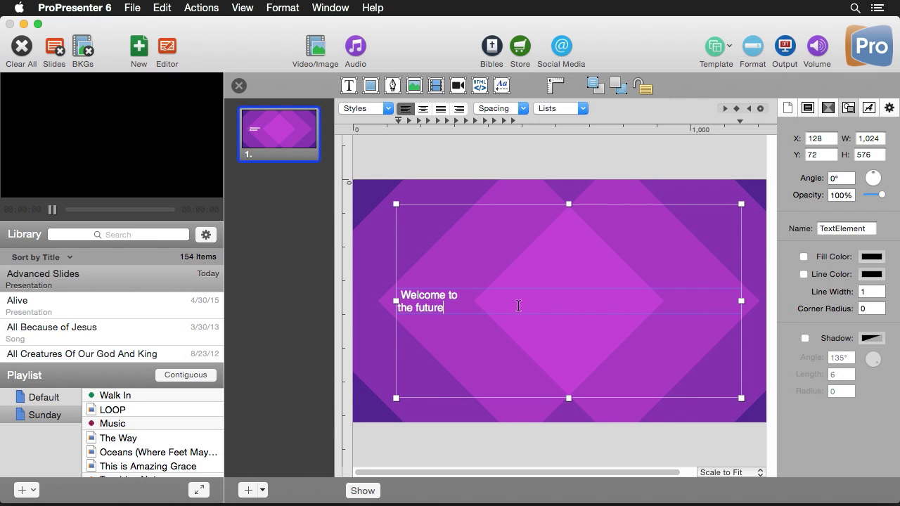
# - Center the welcome text and format it in Phosphate Solid at size 100
pyautogui.press('super+a')
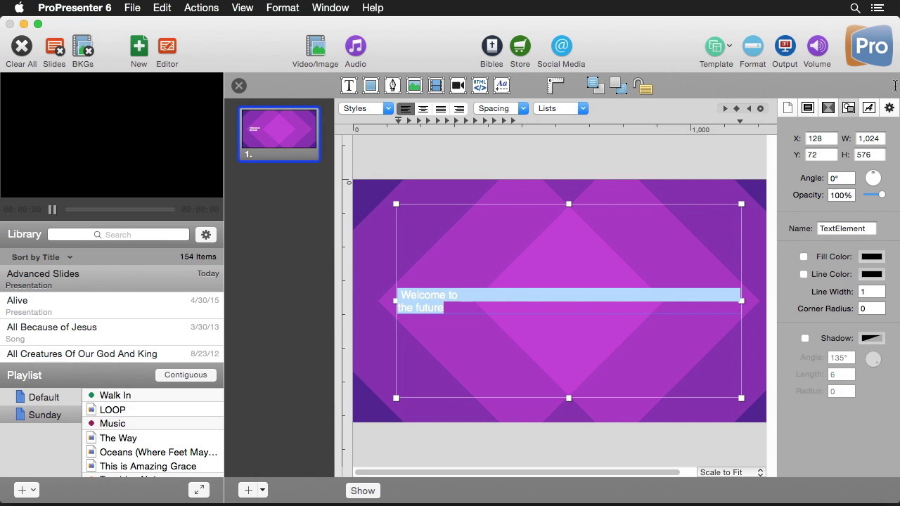
pyautogui.click(870, 108)
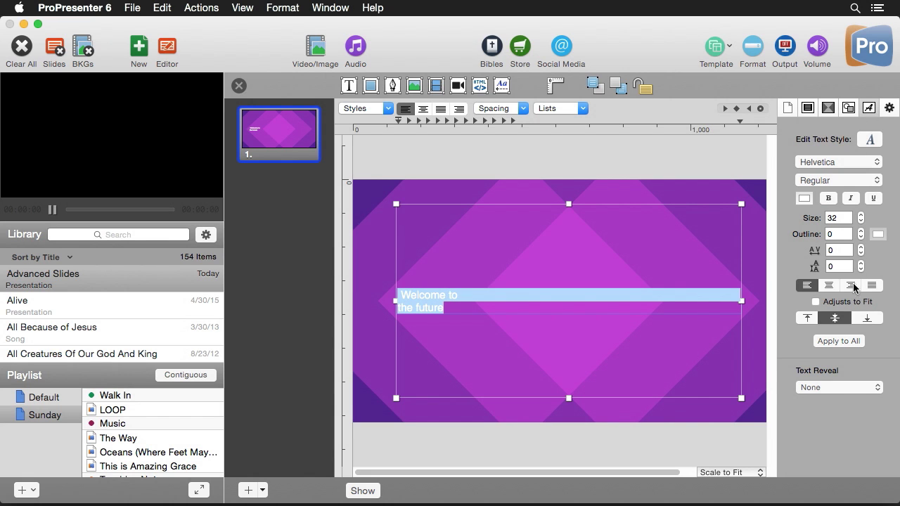
pyautogui.click(830, 287)
pyautogui.click(835, 163)
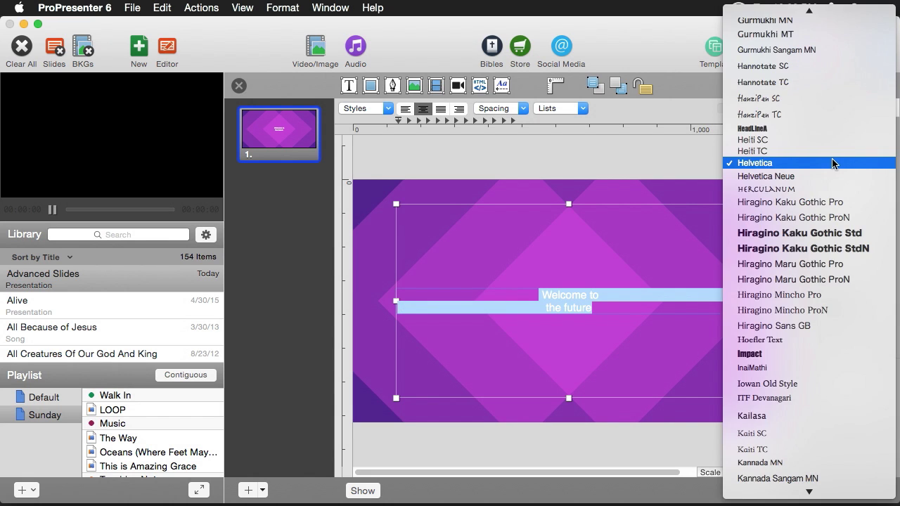
pyautogui.scroll(15, 818, 181)
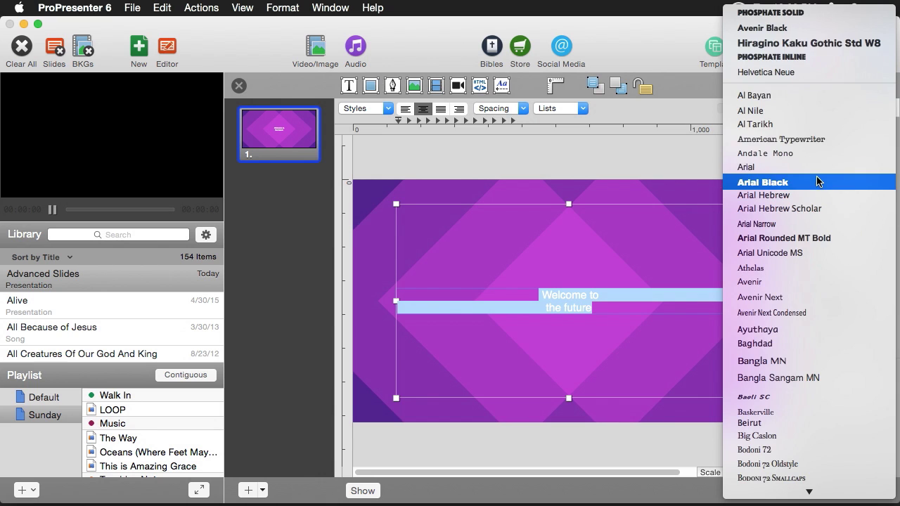
pyautogui.click(798, 15)
pyautogui.doubleClick(838, 218)
pyautogui.write('100')
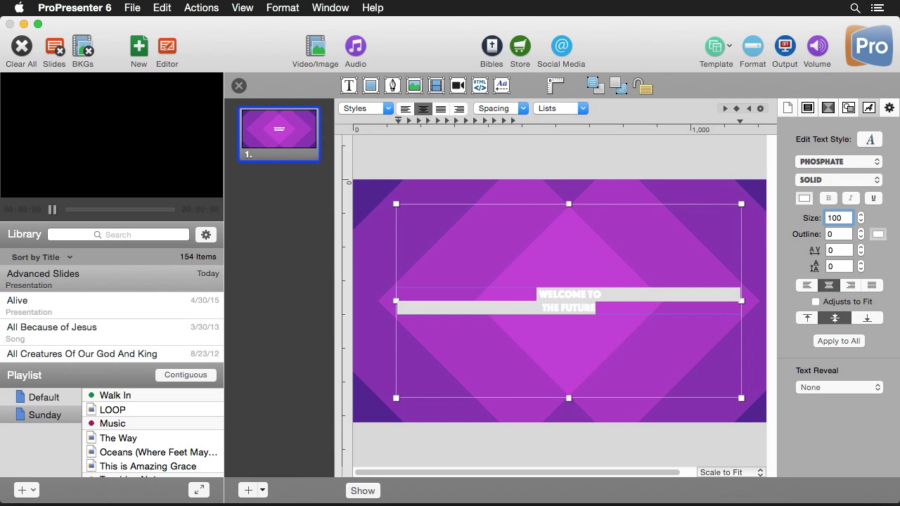
pyautogui.press('Return')
pyautogui.click(739, 447)
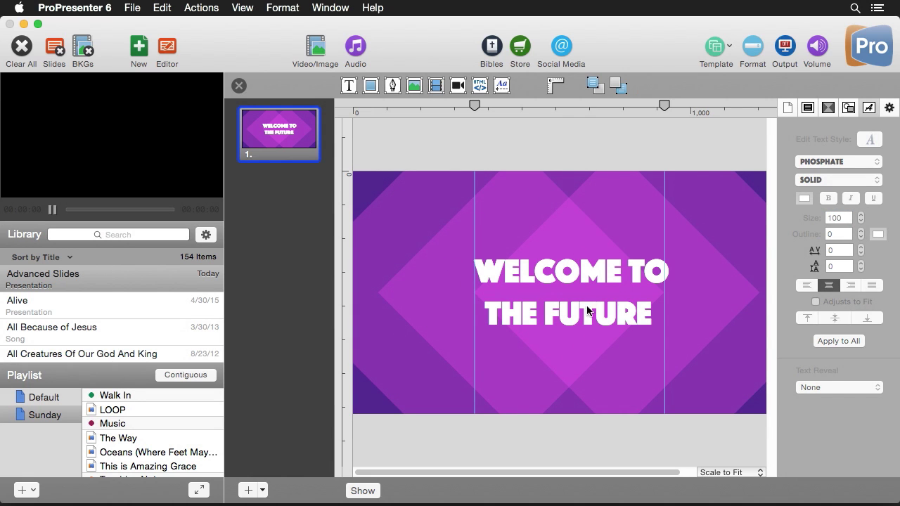
# - Enable the shadow on the welcome text and set the shadow color's opacity to 58%
pyautogui.click(606, 275)
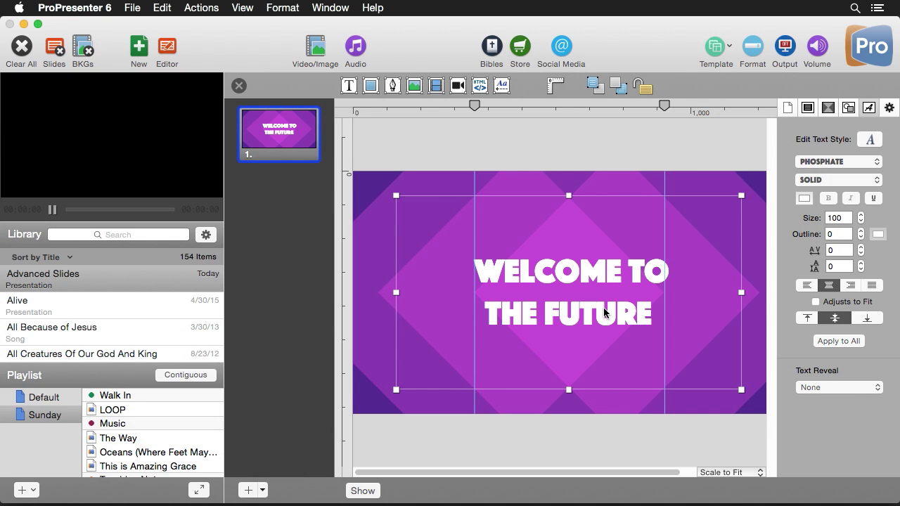
pyautogui.click(848, 107)
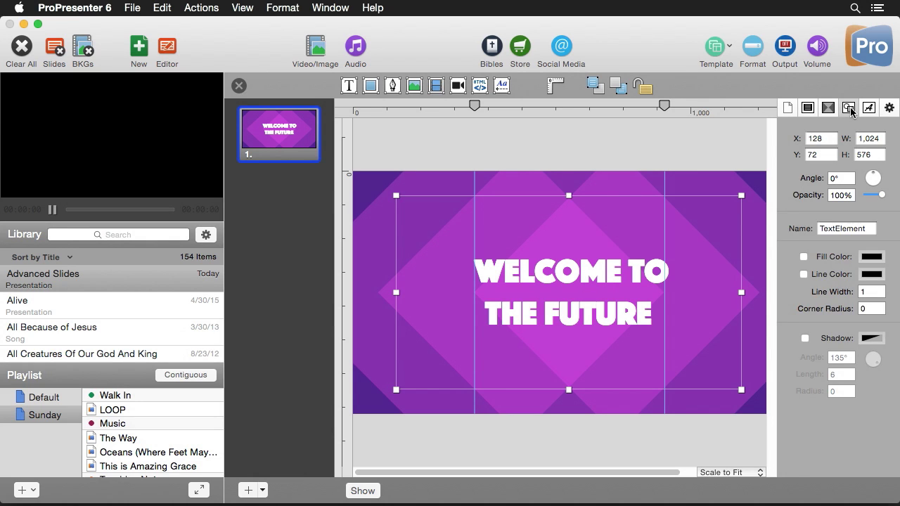
pyautogui.click(805, 338)
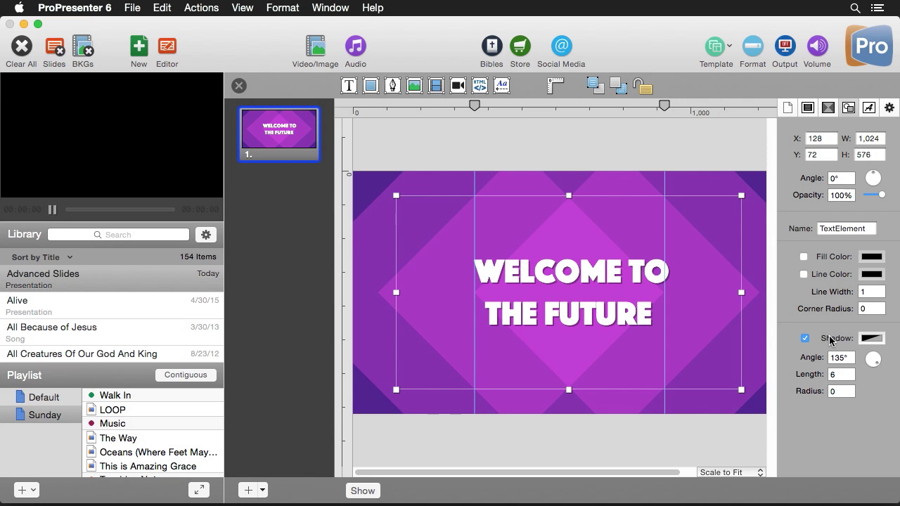
pyautogui.click(870, 340)
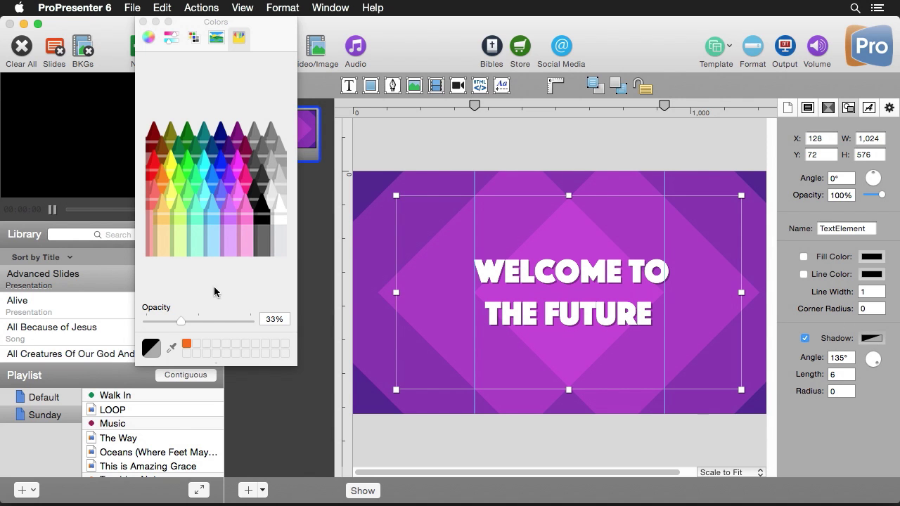
pyautogui.moveTo(217, 321); pyautogui.dragTo(208, 321)
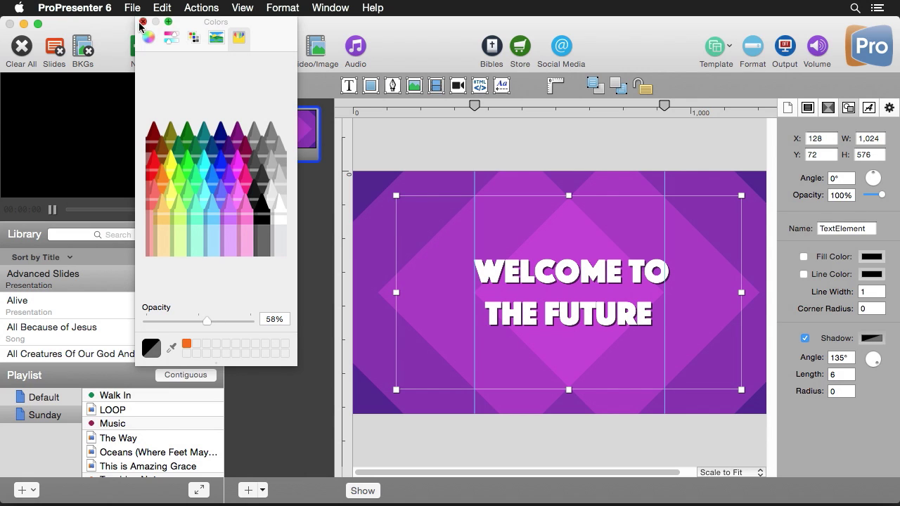
pyautogui.click(143, 22)
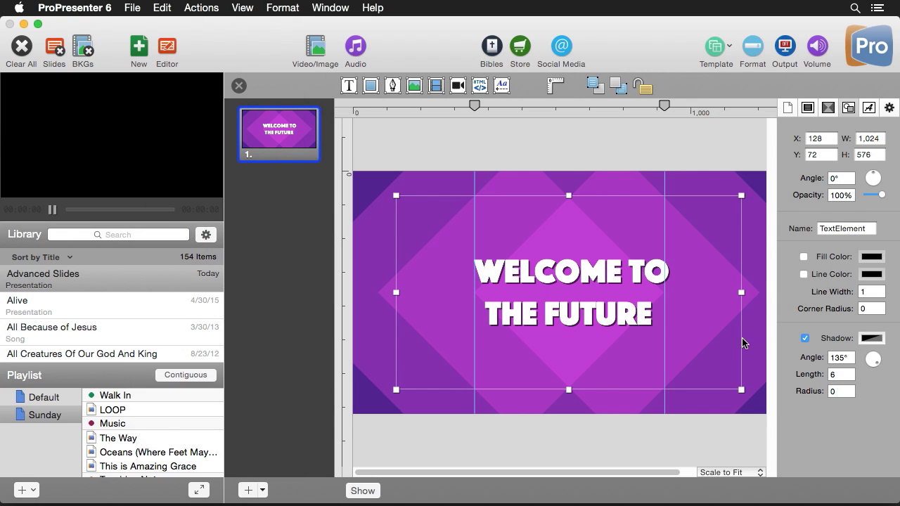
# - Set the text shadow's length to 0 and its radius to 20
pyautogui.doubleClick(837, 374)
pyautogui.write('0')
pyautogui.press('Return')
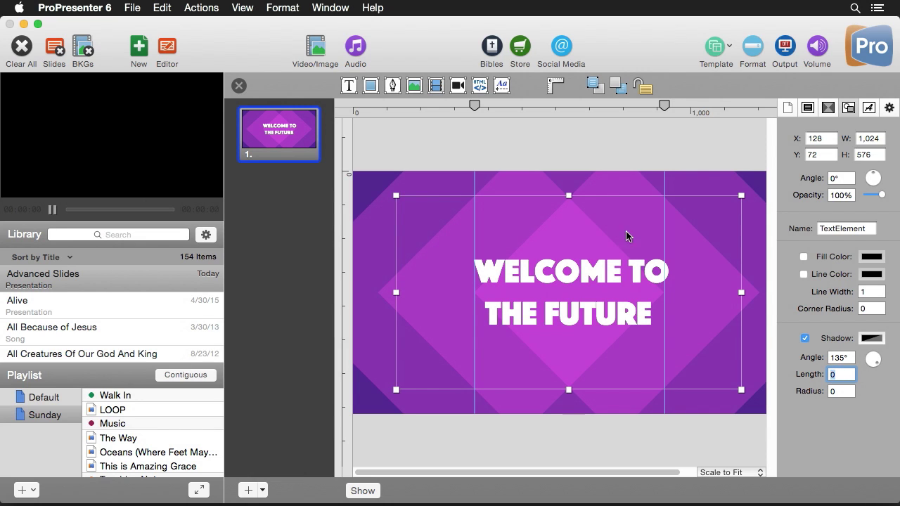
pyautogui.doubleClick(842, 392)
pyautogui.write('20')
pyautogui.press('Return')
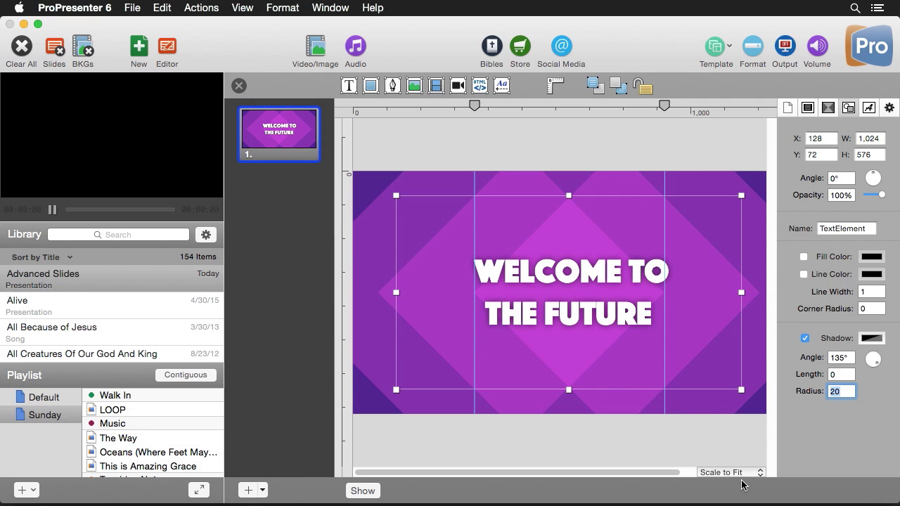
pyautogui.click(744, 436)
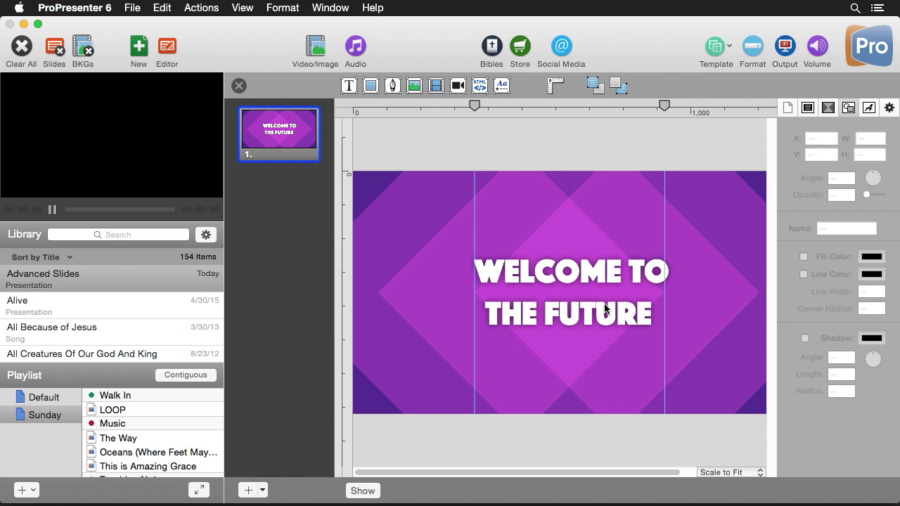
# - Add a second slide and delete its default text element
pyautogui.click(251, 491)
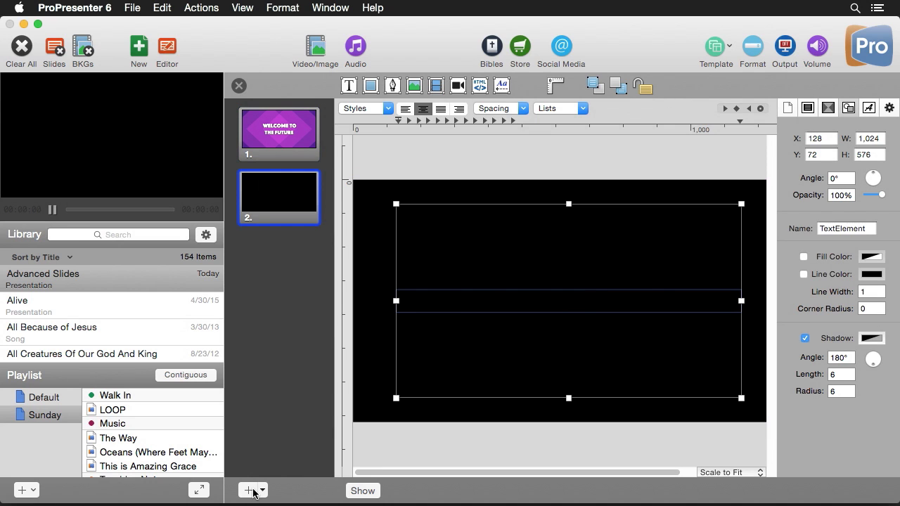
pyautogui.moveTo(442, 371)
pyautogui.mouseDown()
pyautogui.moveTo(416, 410)
pyautogui.moveTo(450, 385)
pyautogui.mouseUp()
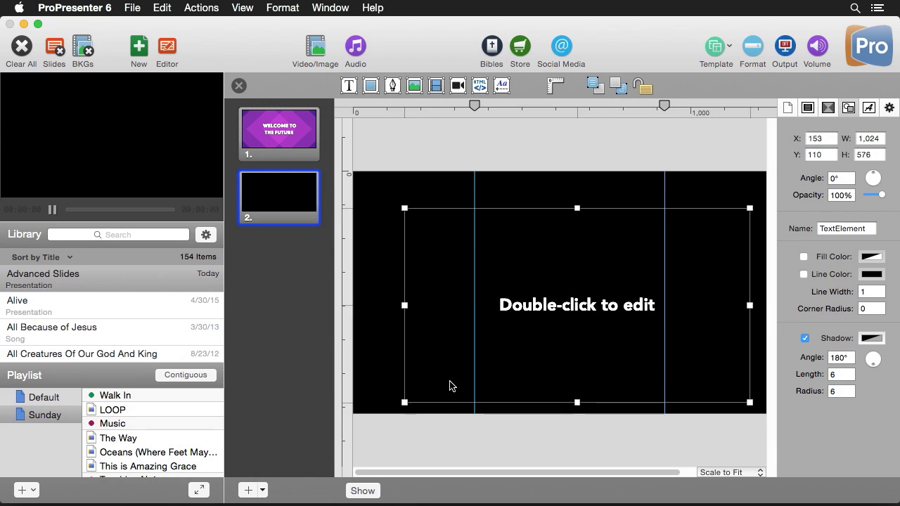
pyautogui.press('Delete')
# - Remove both vertical guides and hide the rulers
pyautogui.moveTo(475, 105); pyautogui.dragTo(506, 149)
pyautogui.moveTo(664, 106); pyautogui.dragTo(638, 135)
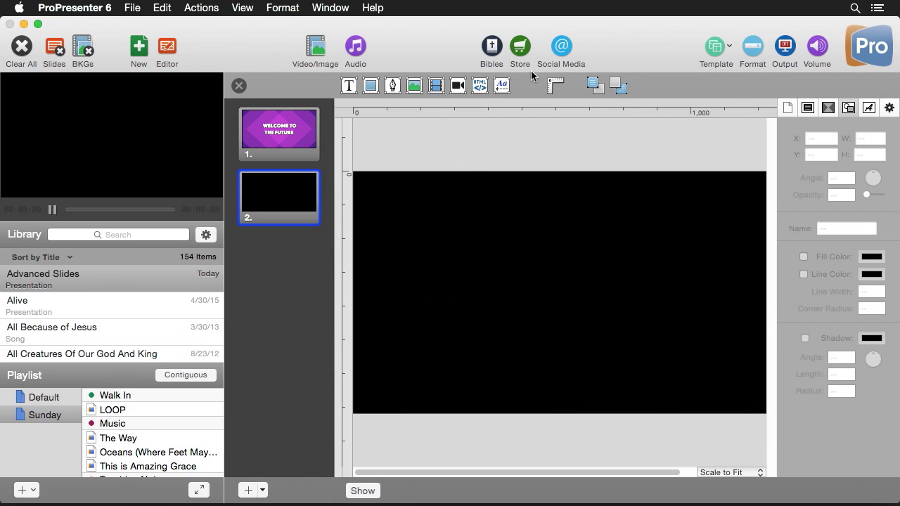
pyautogui.click(553, 86)
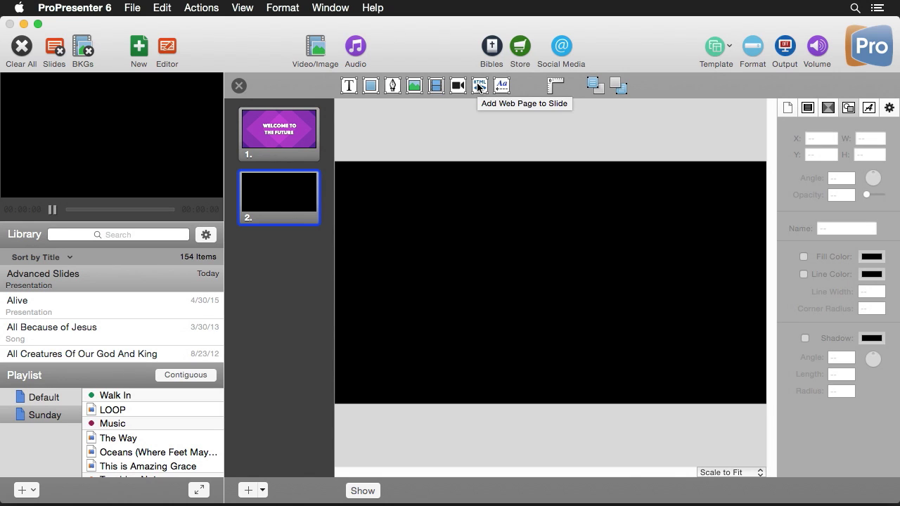
# - Add a web page element to the second slide and keep its refresh interval at Never
pyautogui.click(478, 86)
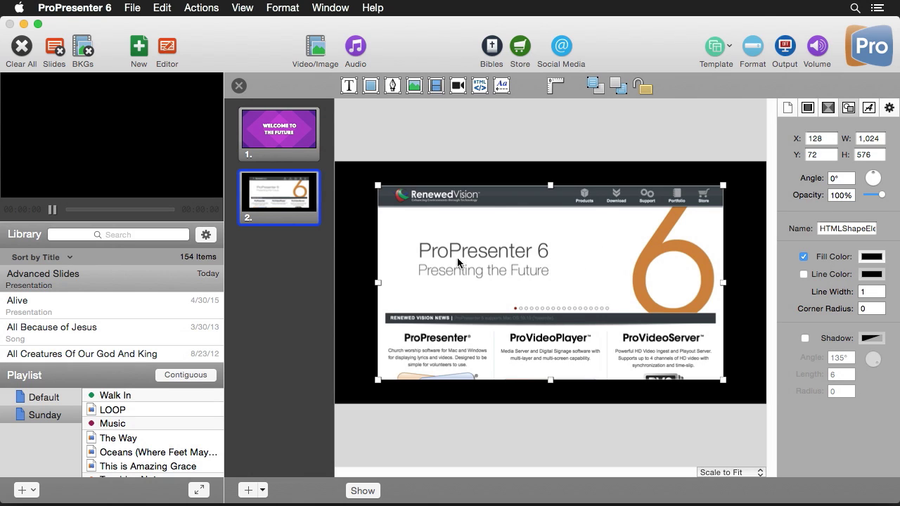
pyautogui.click(889, 108)
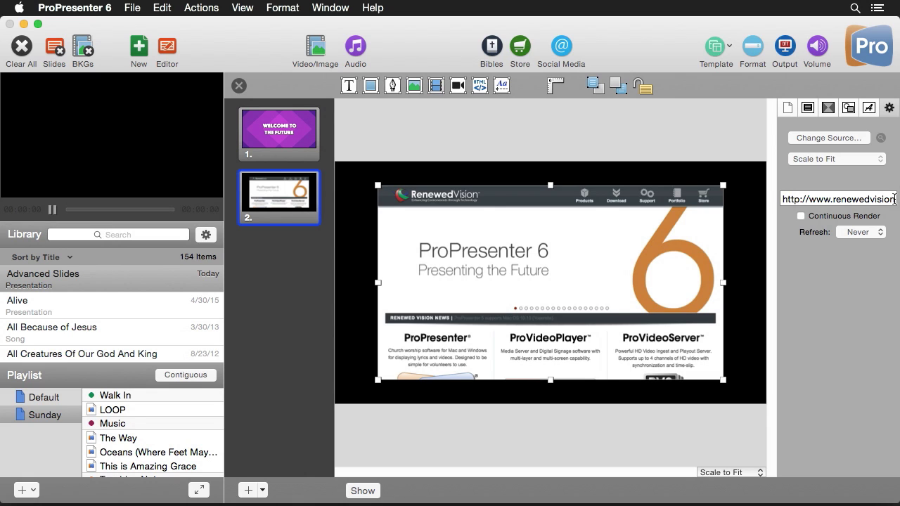
pyautogui.click(868, 233)
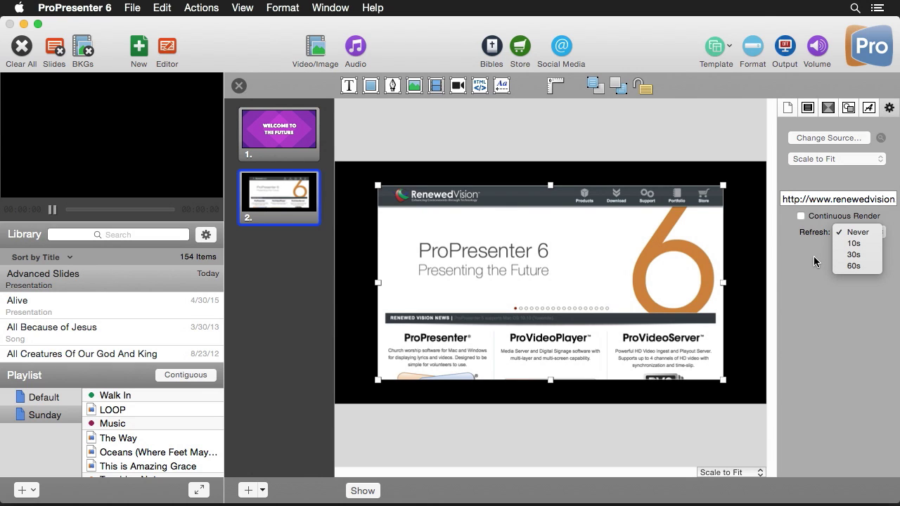
pyautogui.click(859, 233)
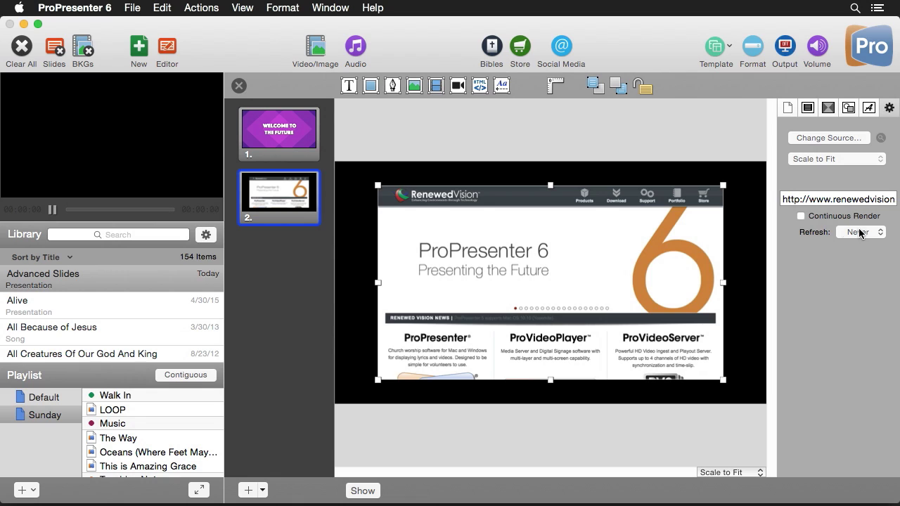
# - Change the web page element's address to hillsong.com/la
pyautogui.click(833, 199)
pyautogui.tripleClick(833, 199)
pyautogui.press('BackSpace')
pyautogui.write('hi')
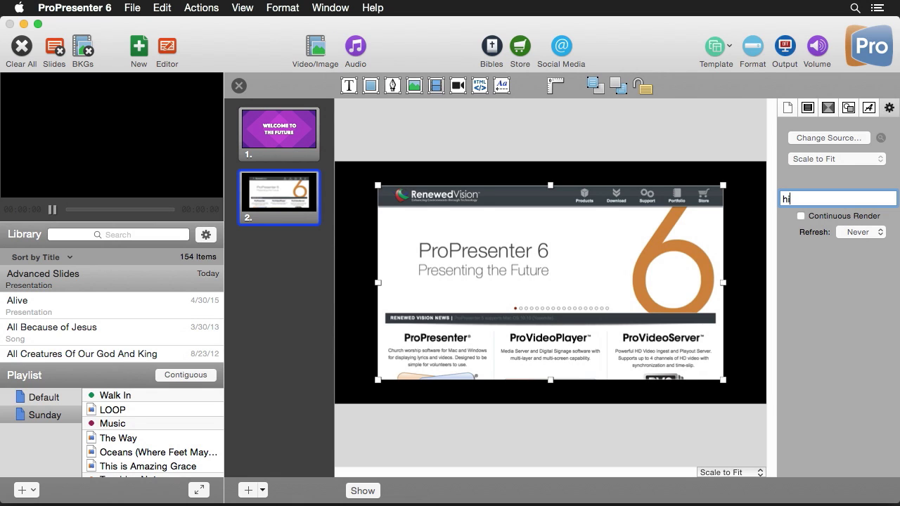
pyautogui.write('llsong.com/la')
pyautogui.press('Return')
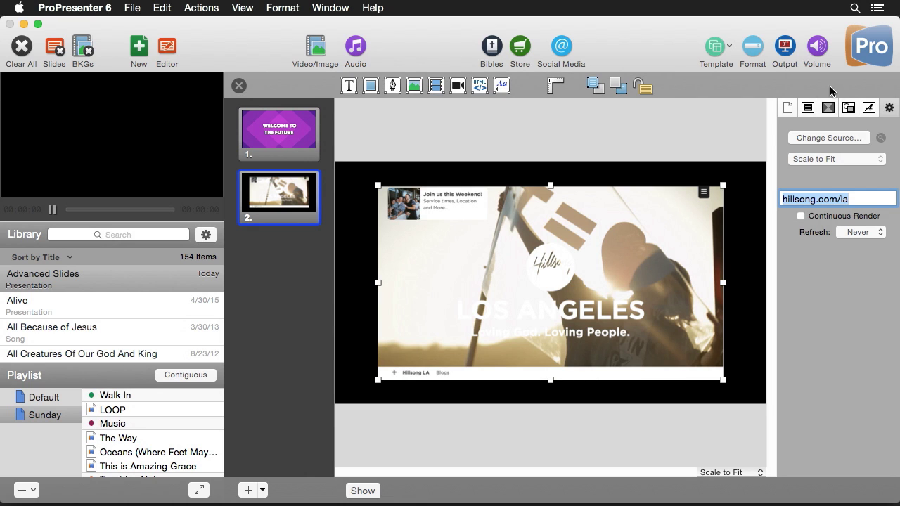
# - Position the web page element at X 0, Y 0 and size it to 1280 by 720
pyautogui.click(849, 107)
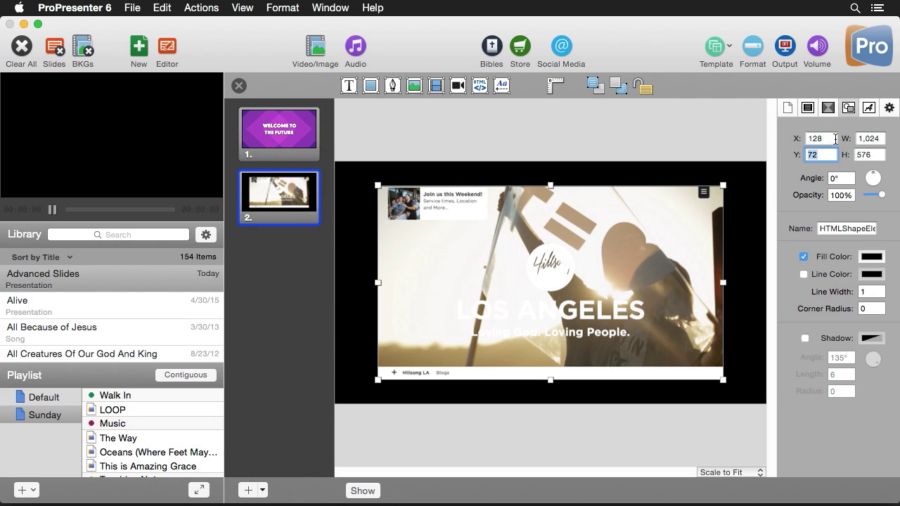
pyautogui.write('0')
pyautogui.press('Tab')
pyautogui.write('0')
pyautogui.press('Tab')
pyautogui.write('1280')
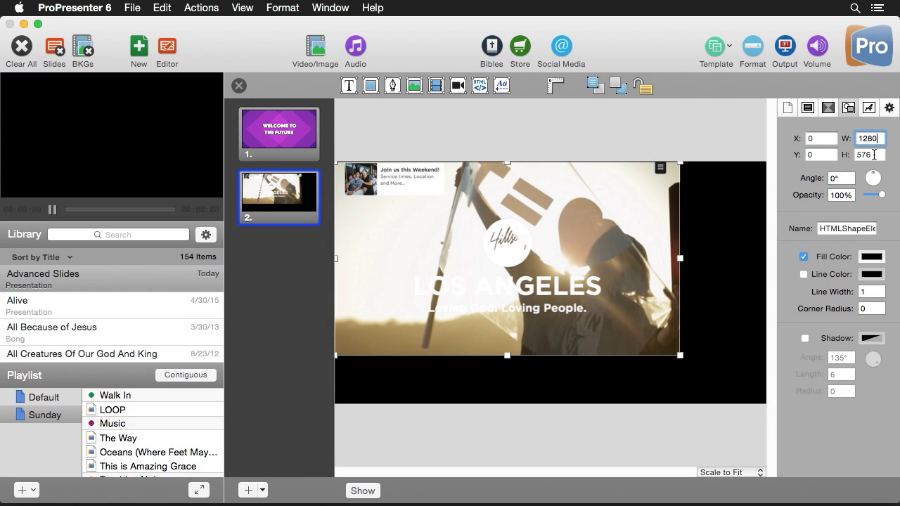
pyautogui.press('Tab')
pyautogui.write('720')
pyautogui.press('Return')
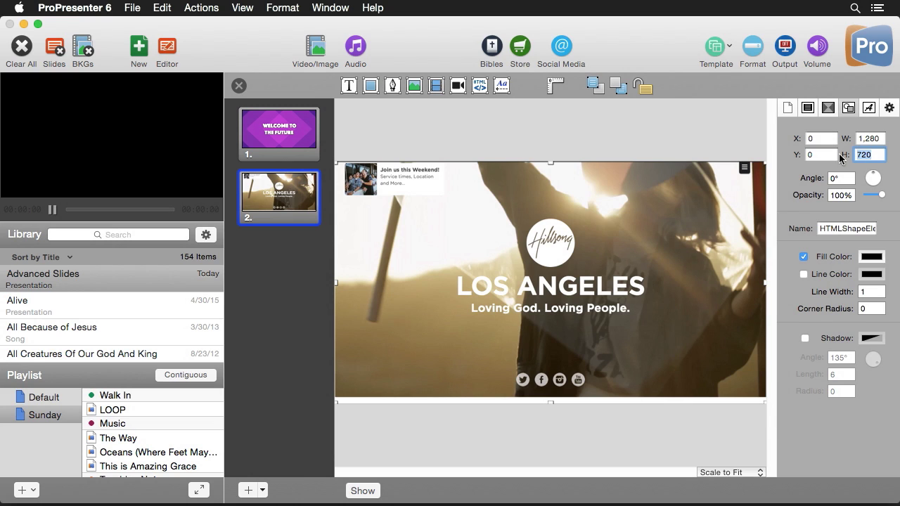
# - Add the iPhone.png image from the media folder to the second slide
pyautogui.click(415, 85)
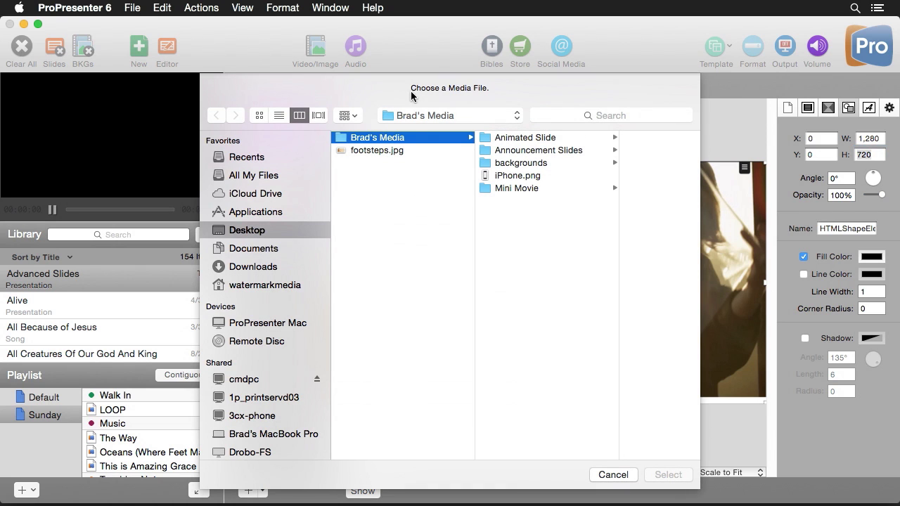
pyautogui.click(523, 175)
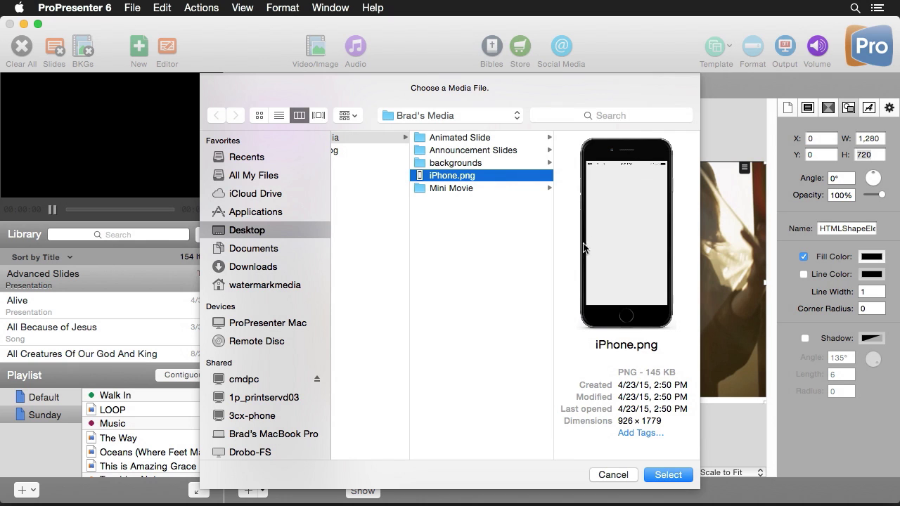
pyautogui.click(667, 475)
# - Enlarge the iPhone image to about 721 by 1,139 and place it at about X -41, Y 32, running off the slide's lower edge
pyautogui.moveTo(553, 201); pyautogui.dragTo(415, 273)
pyautogui.moveTo(481, 229); pyautogui.dragTo(460, 310)
pyautogui.moveTo(434, 215); pyautogui.dragTo(433, 196)
pyautogui.moveTo(439, 318); pyautogui.dragTo(450, 288)
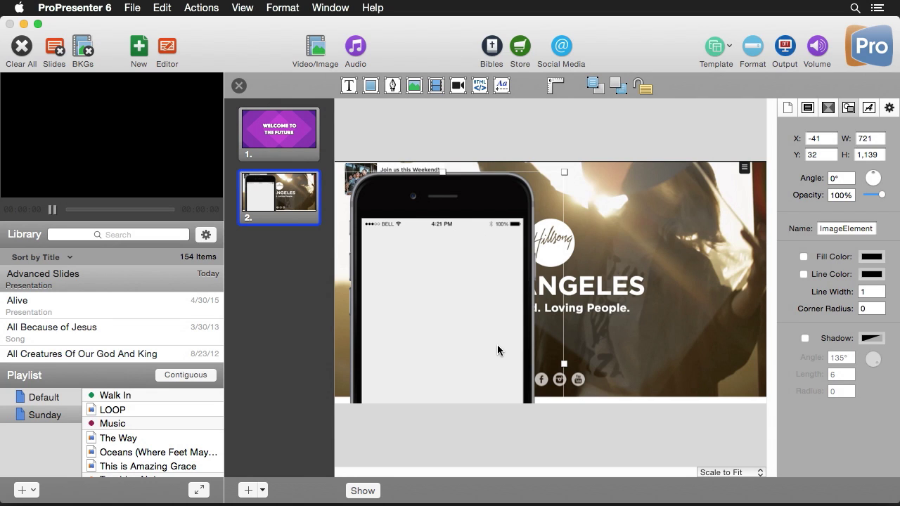
# - Add a second web page element to the slide and set its address to hillsong.com/la
pyautogui.click(480, 88)
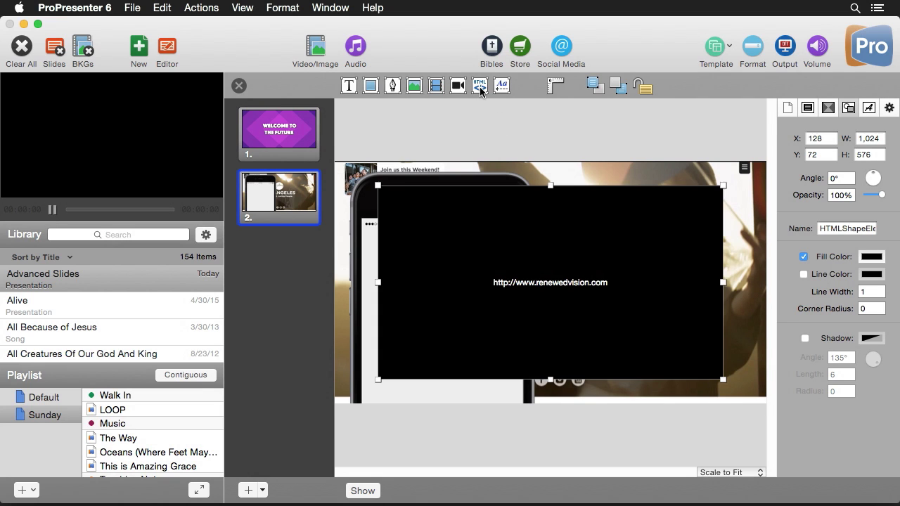
pyautogui.click(888, 109)
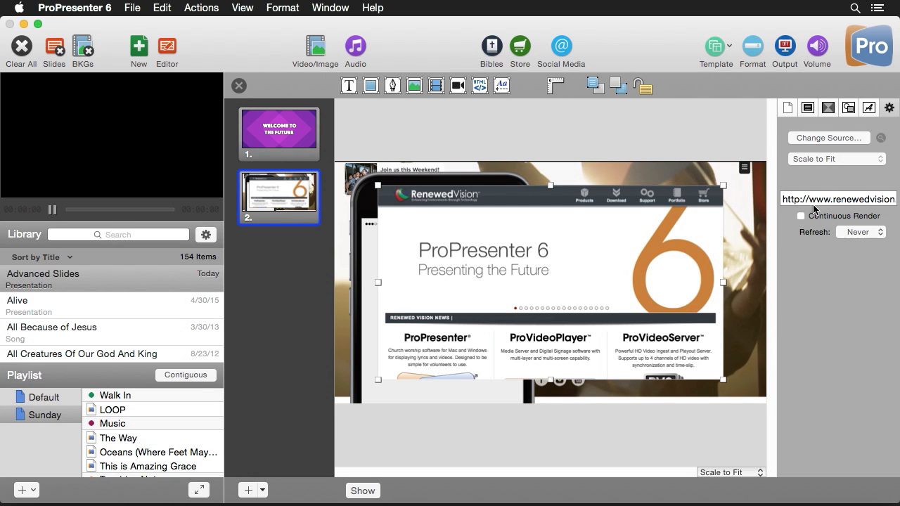
pyautogui.click(826, 198)
pyautogui.press('super+a')
pyautogui.press('BackSpace')
pyautogui.write('hillsong.com/la')
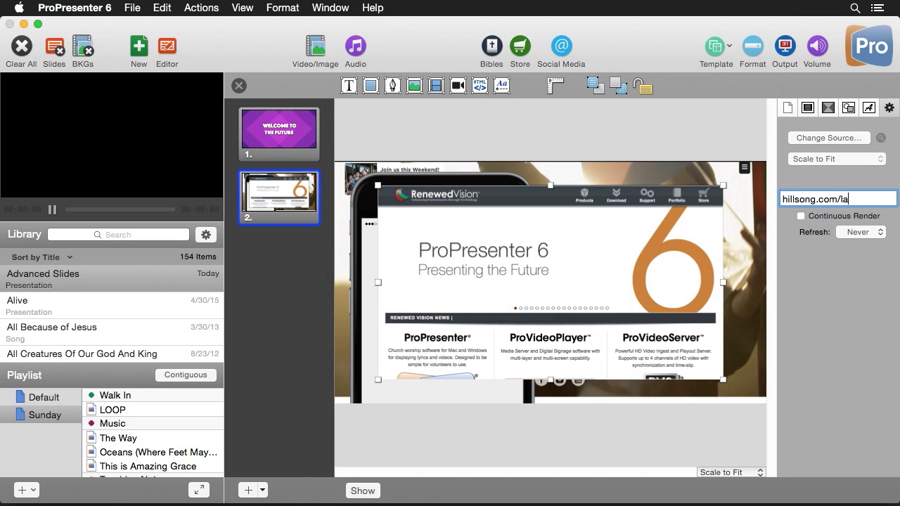
pyautogui.press('Return')
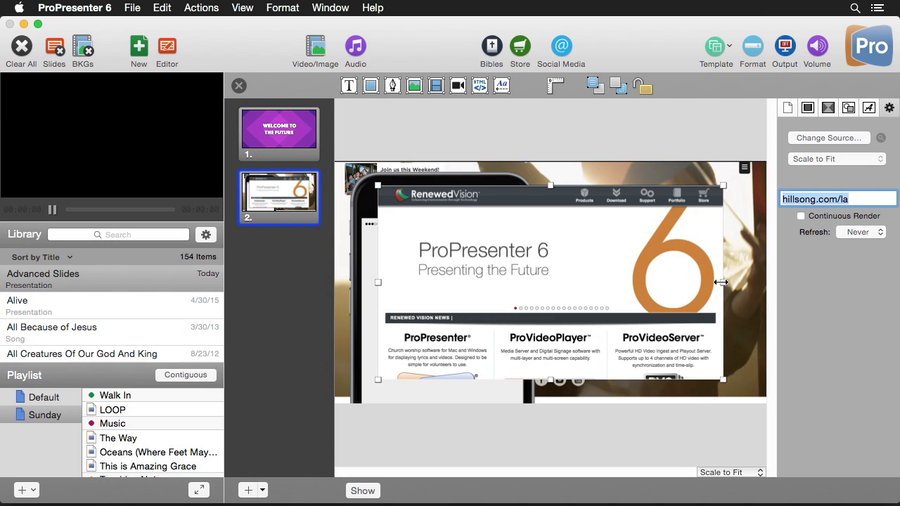
# - Resize and move the new web page element so that it covers the iPhone's screen area
pyautogui.moveTo(722, 282); pyautogui.dragTo(532, 282)
pyautogui.moveTo(456, 239); pyautogui.dragTo(464, 257)
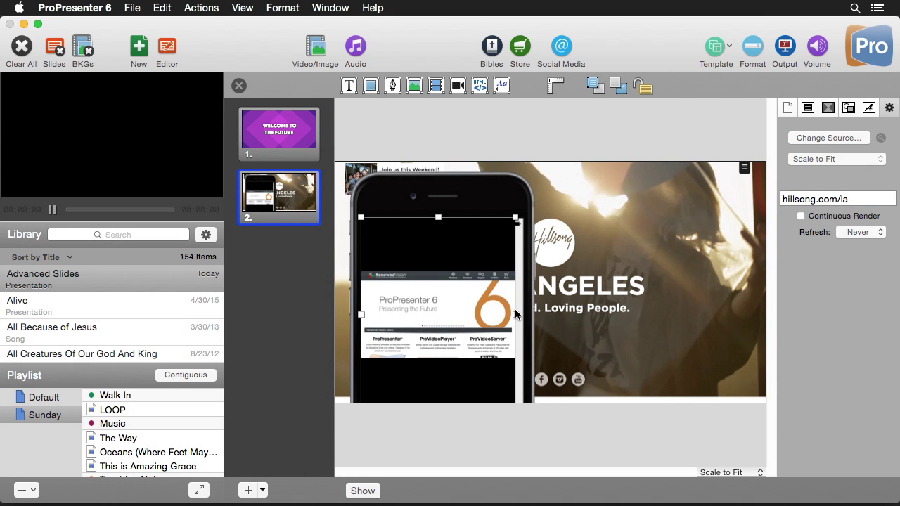
pyautogui.moveTo(515, 314); pyautogui.dragTo(526, 314)
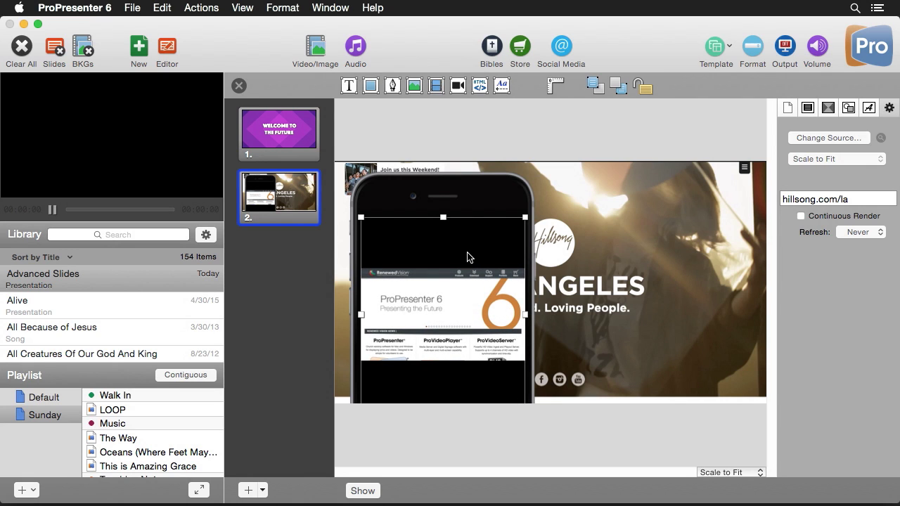
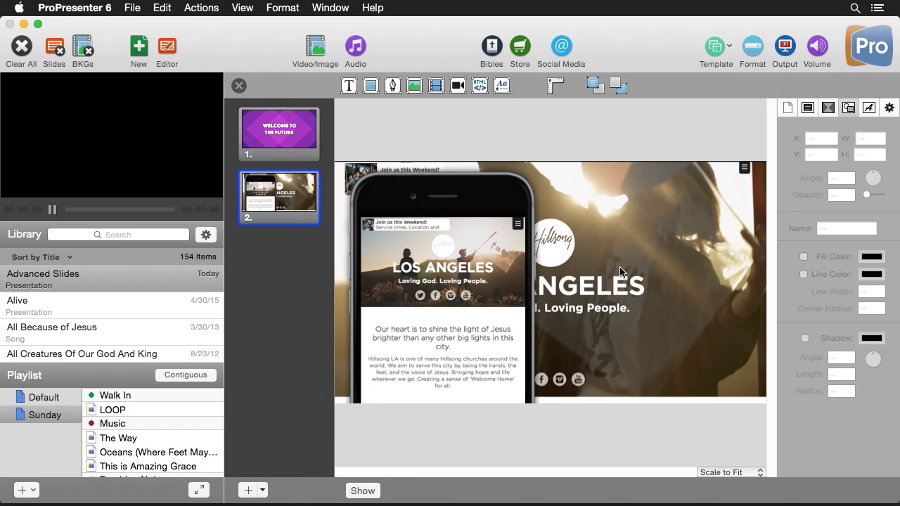
# - Add a rectangle shape at X 0, Y 0 and size it to 1280 by 720 to cover the slide
pyautogui.click(370, 86)
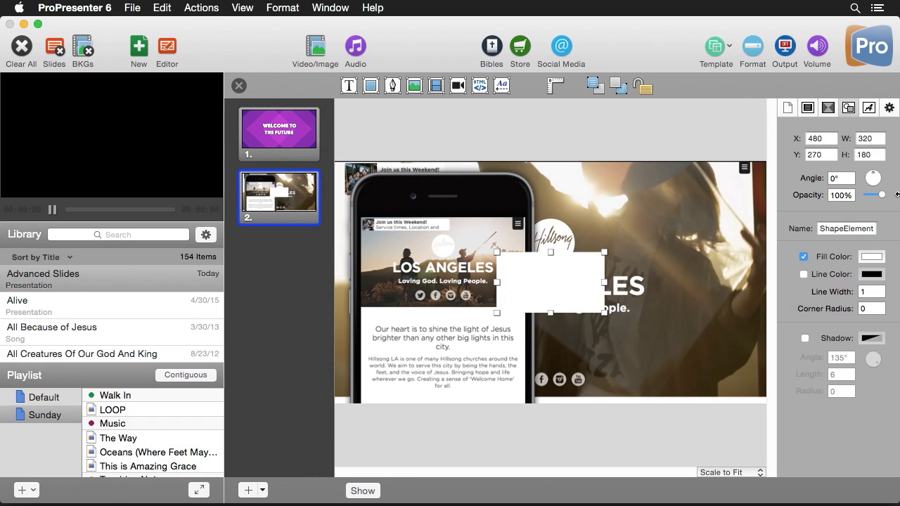
pyautogui.click(821, 140)
pyautogui.write('0')
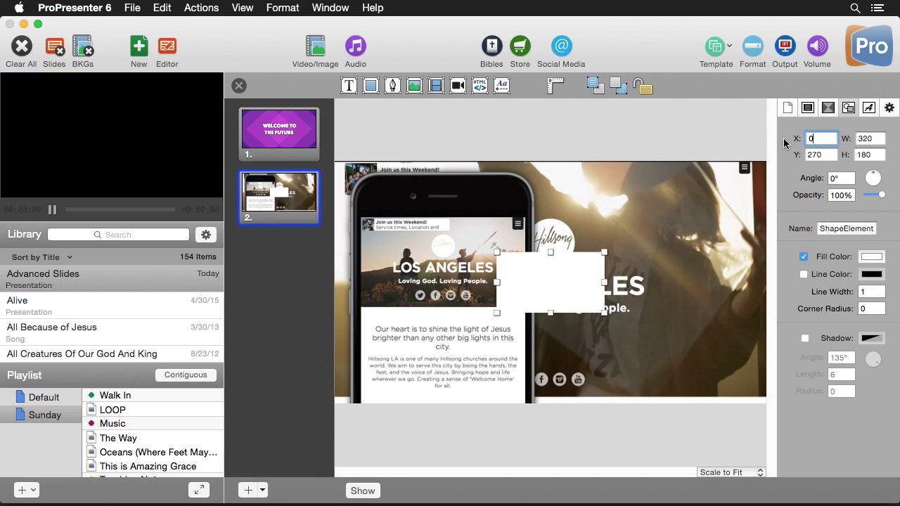
pyautogui.press('Tab')
pyautogui.write('0')
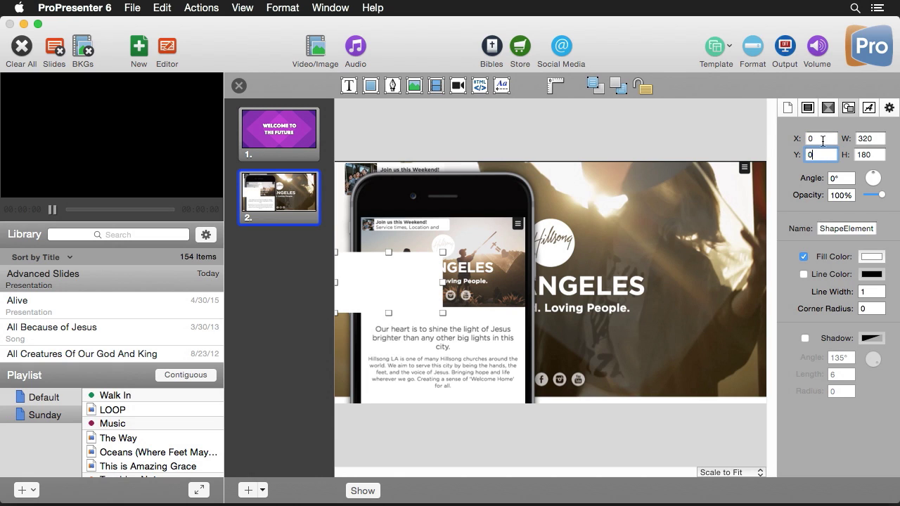
pyautogui.click(876, 139)
pyautogui.write('1,')
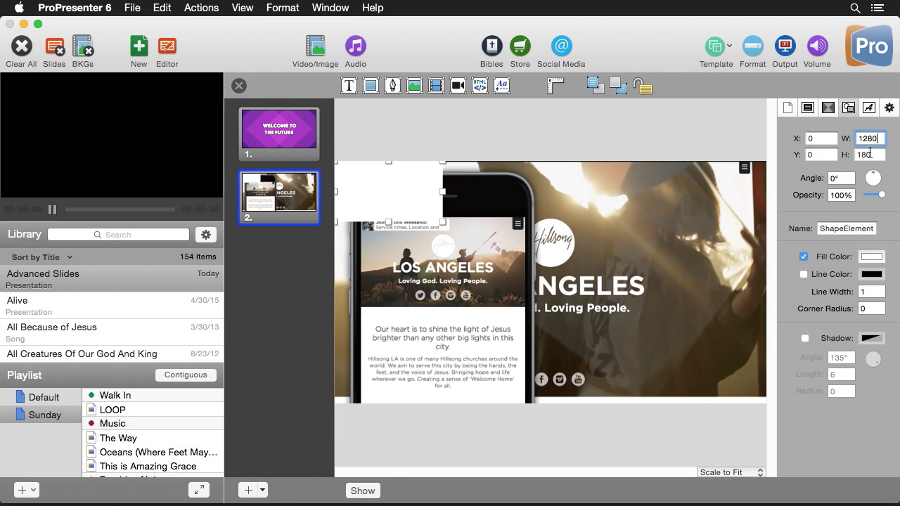
pyautogui.write('280')
pyautogui.click(869, 154)
pyautogui.write('72')
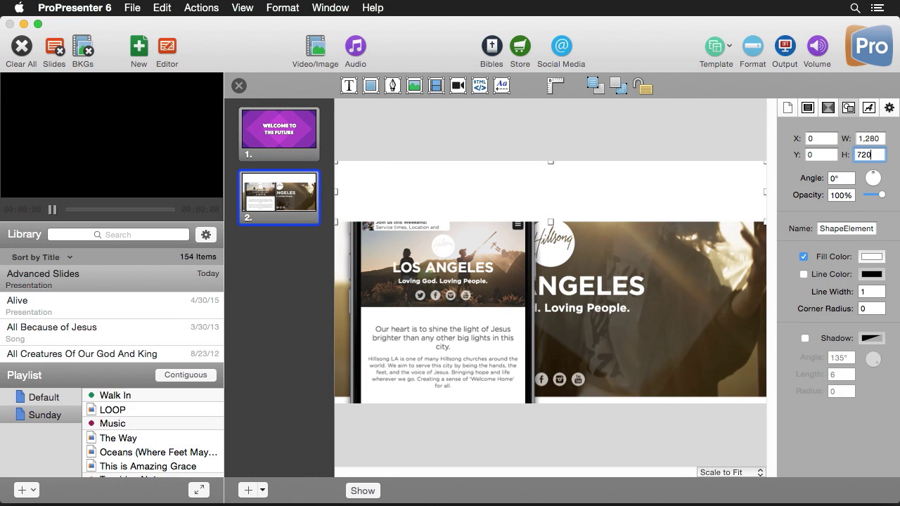
pyautogui.write('0')
pyautogui.press('Return')
# - Lower the rectangle's opacity to 0%, sample a dark brown fill from the web page beneath it, and raise the opacity to 83%
pyautogui.moveTo(881, 195); pyautogui.dragTo(852, 200)
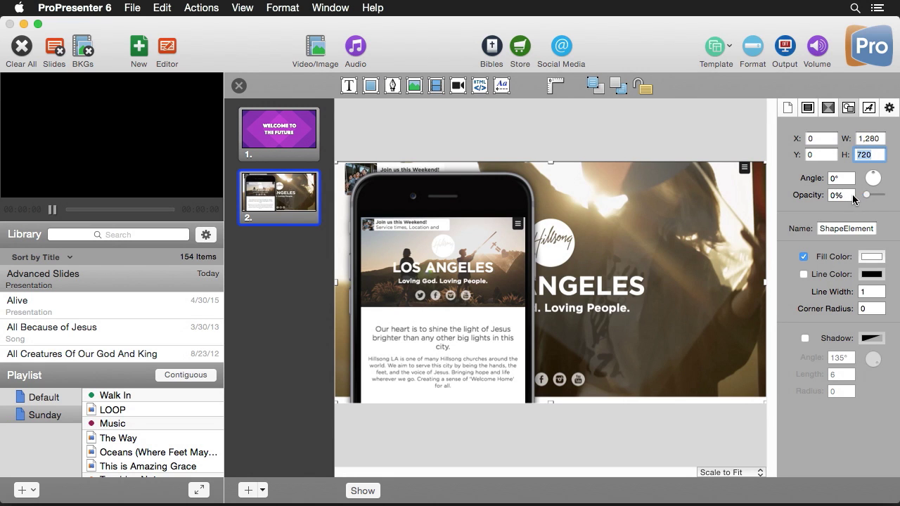
pyautogui.click(869, 258)
pyautogui.click(172, 348)
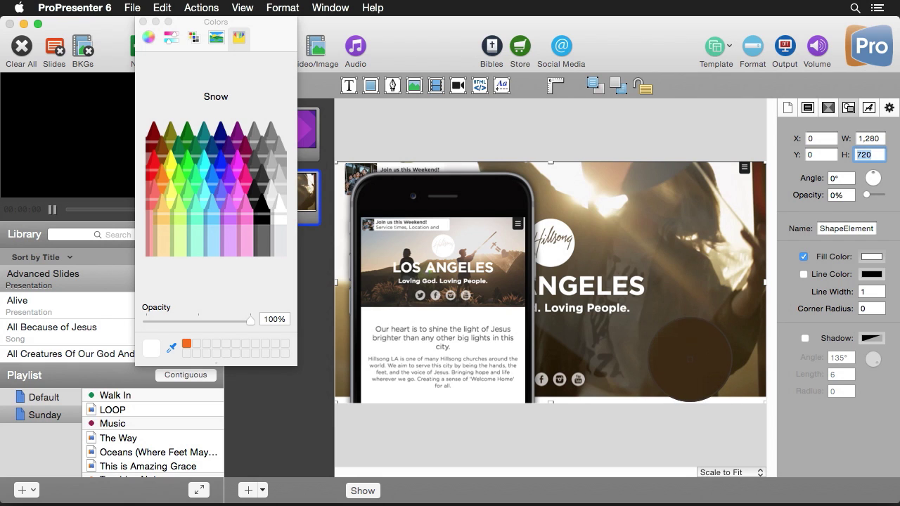
pyautogui.click(689, 360)
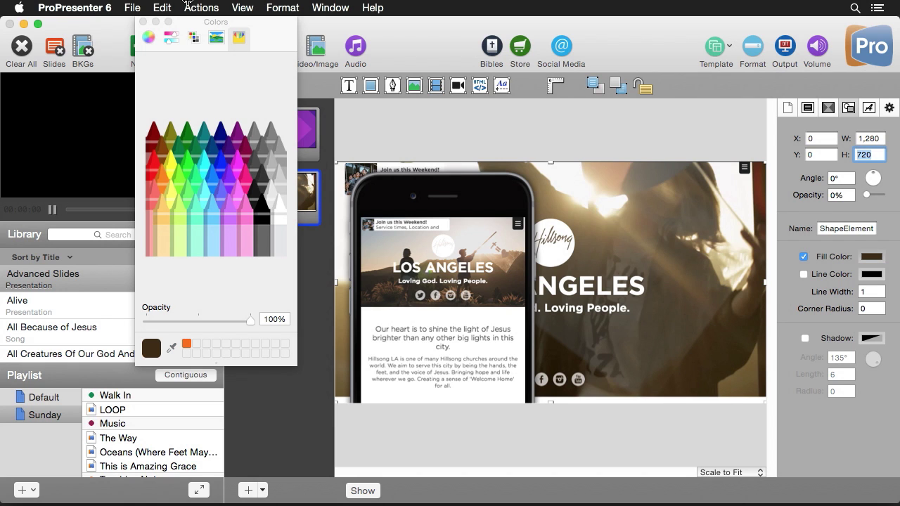
pyautogui.click(144, 22)
pyautogui.moveTo(866, 195); pyautogui.dragTo(879, 194)
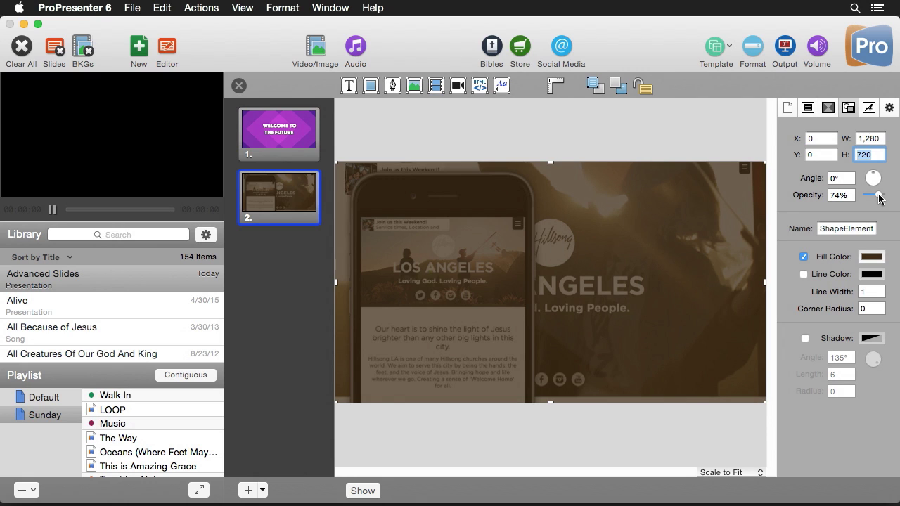
pyautogui.moveTo(878, 198); pyautogui.dragTo(880, 199)
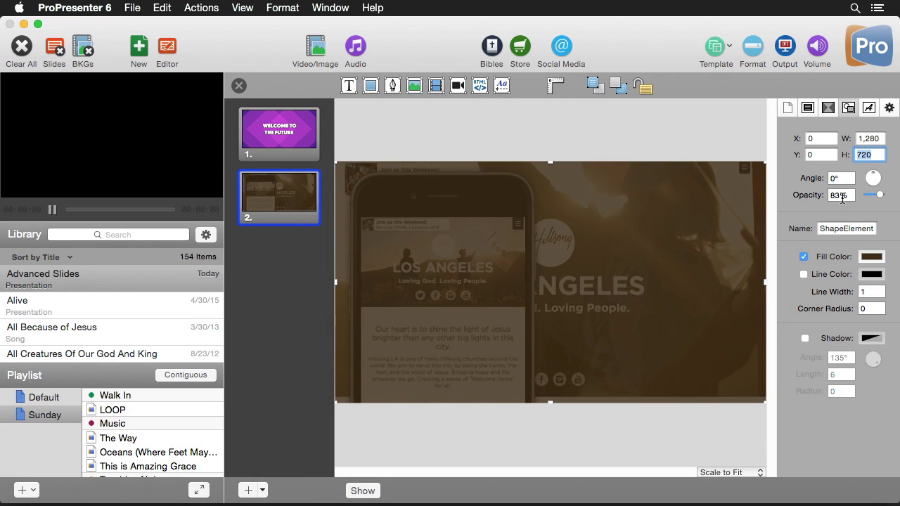
# - Reorder the slide's elements so the brown rectangle sits behind the iPhone and its web page but above the full-slide web page
pyautogui.click(617, 86)
pyautogui.click(597, 85)
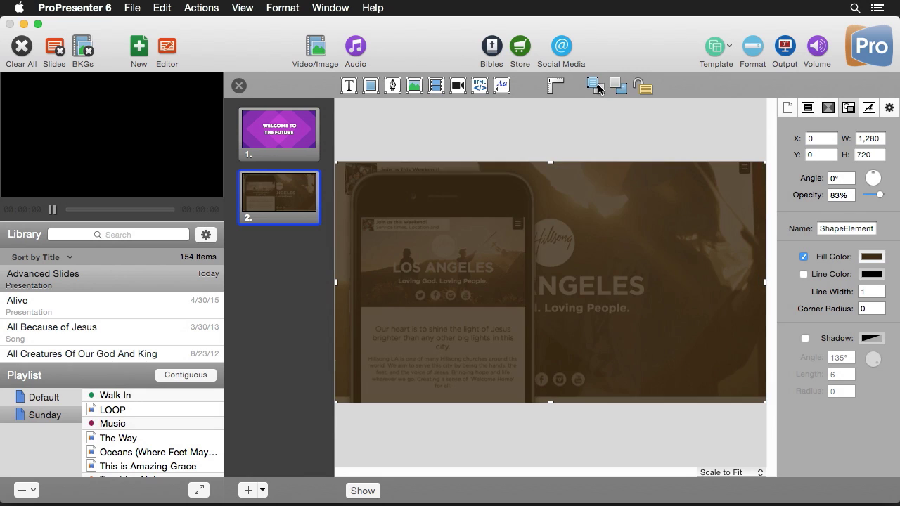
pyautogui.click(801, 107)
pyautogui.moveTo(831, 293)
pyautogui.mouseDown()
pyautogui.moveTo(823, 321)
pyautogui.moveTo(831, 314)
pyautogui.mouseUp()
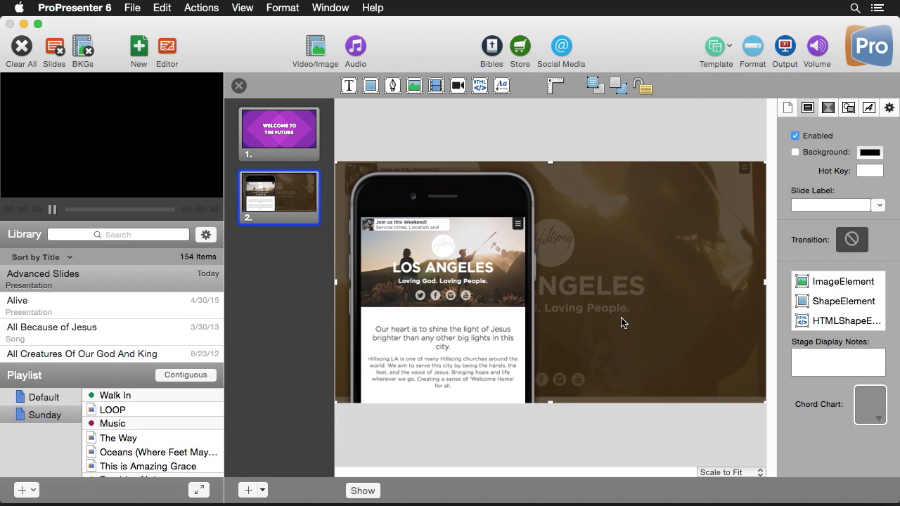
pyautogui.click(601, 430)
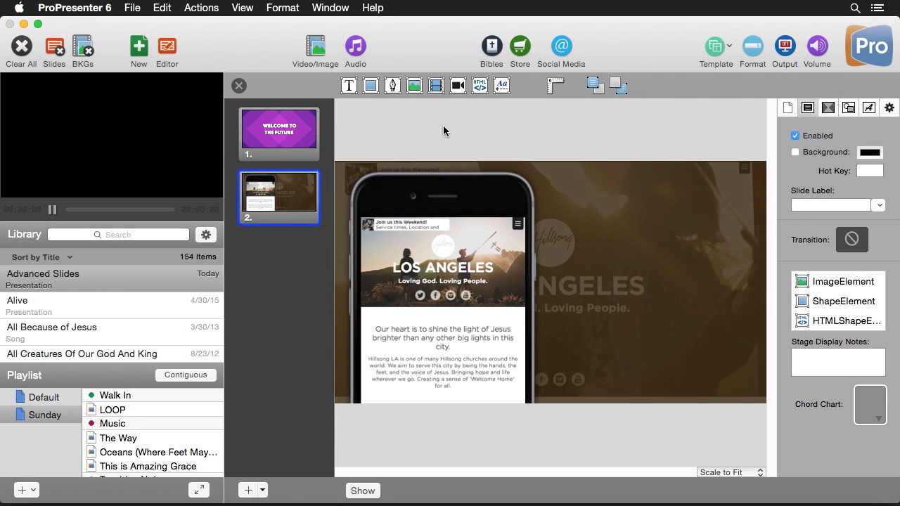
# - Add a text element reading "Looks great on your mobile device", with a line break after "great"
pyautogui.click(348, 87)
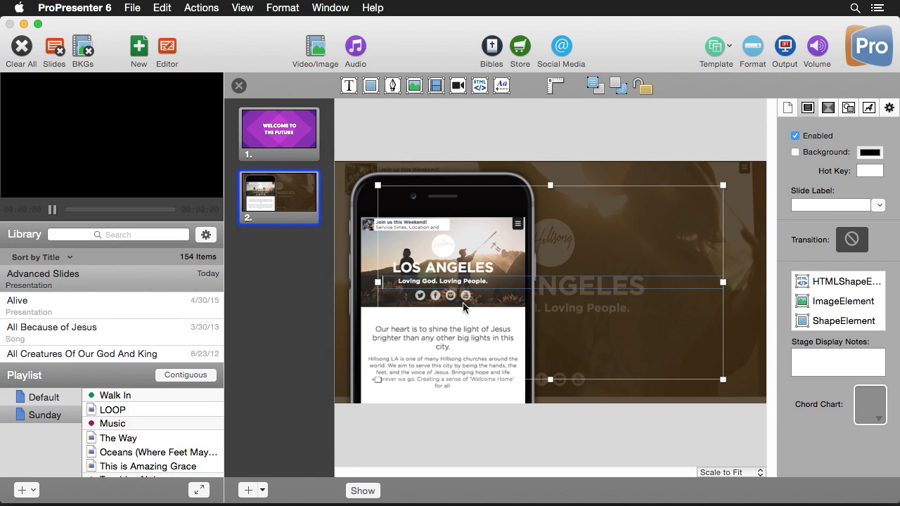
pyautogui.write('Looks grea')
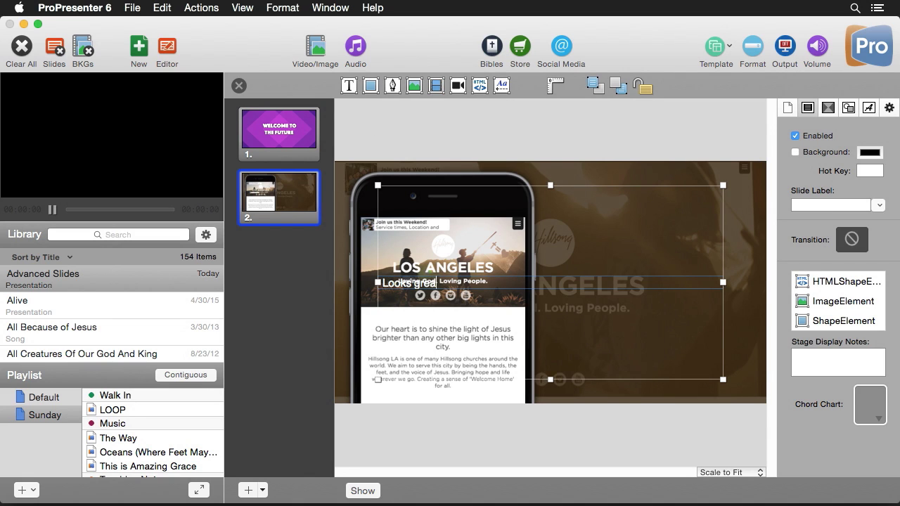
pyautogui.write('t on your mobile device')
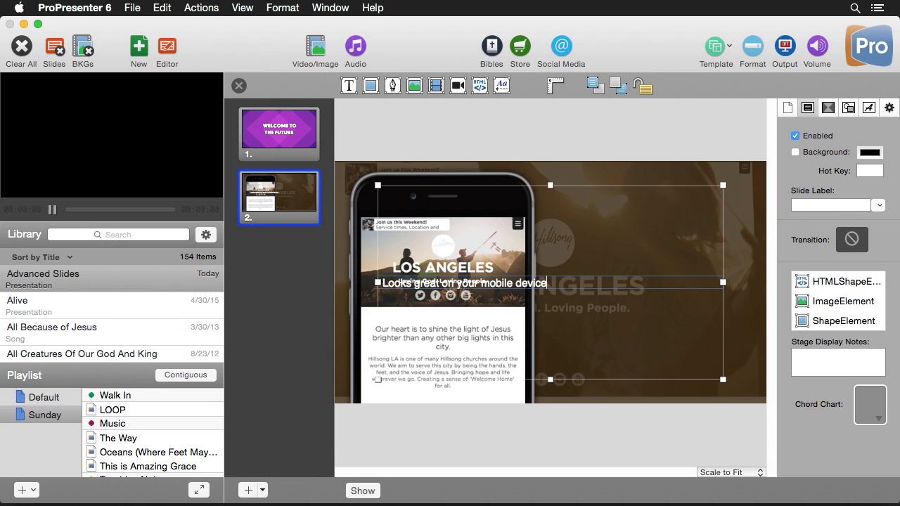
pyautogui.click(441, 284)
pyautogui.press('Return')
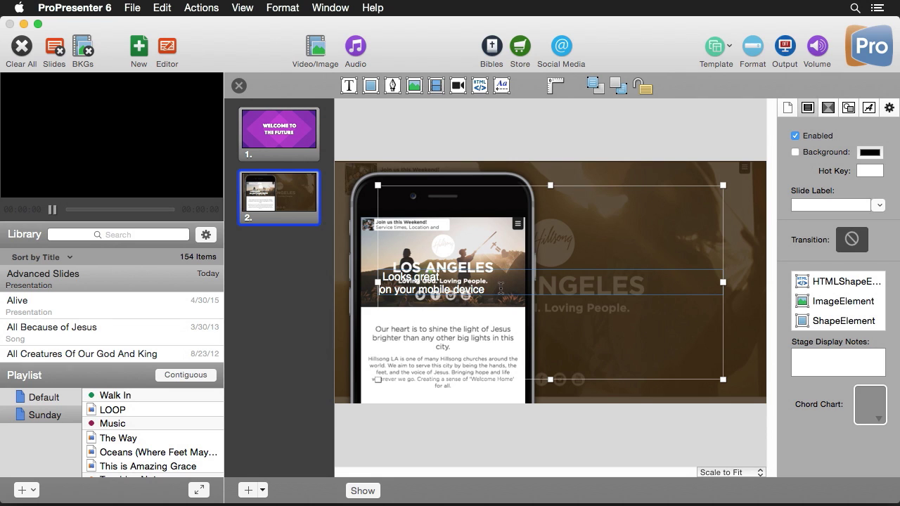
# - Change the font of all the text in the new text element to Avenir Black
pyautogui.press('super+a')
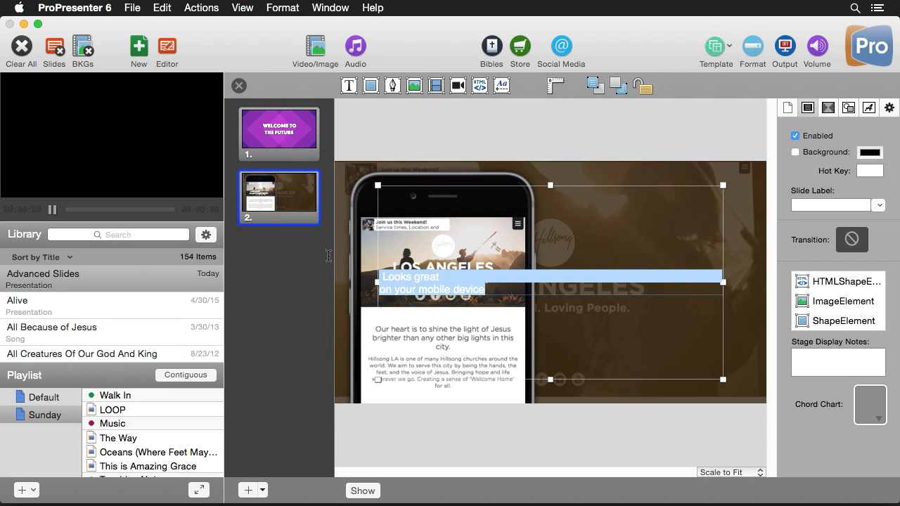
pyautogui.click(872, 108)
pyautogui.click(850, 163)
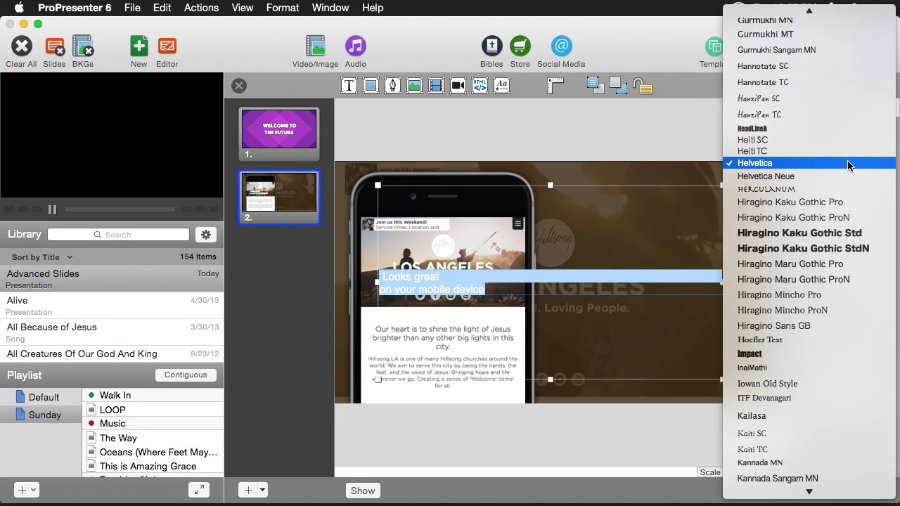
pyautogui.scroll(15, 827, 173)
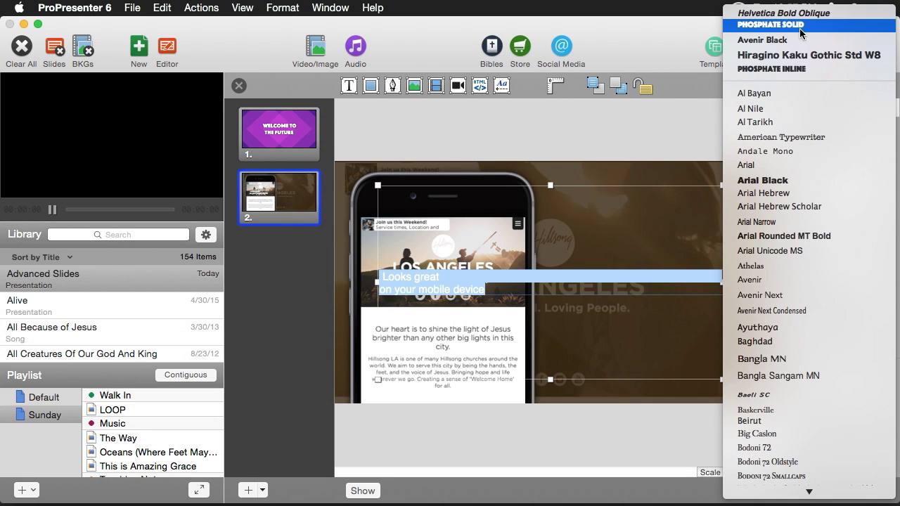
pyautogui.click(789, 39)
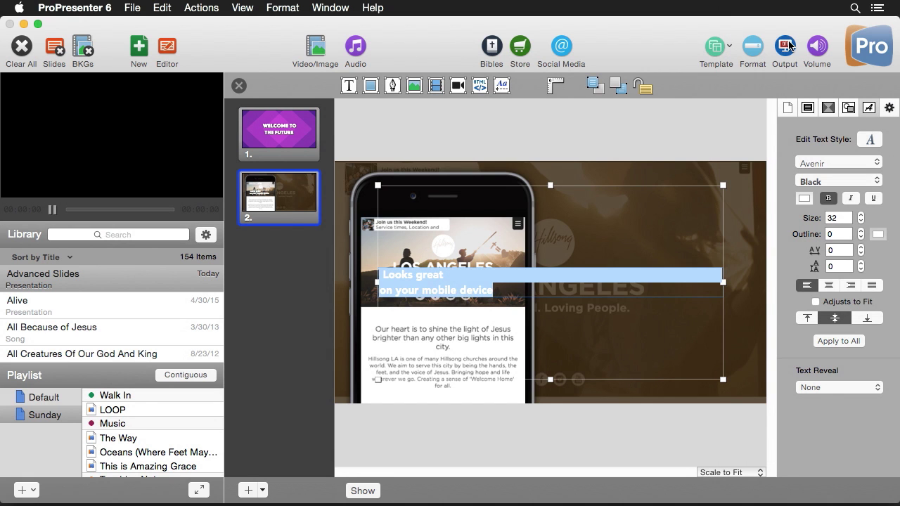
# - Try a text size of 70, and set the size to 60
pyautogui.doubleClick(836, 218)
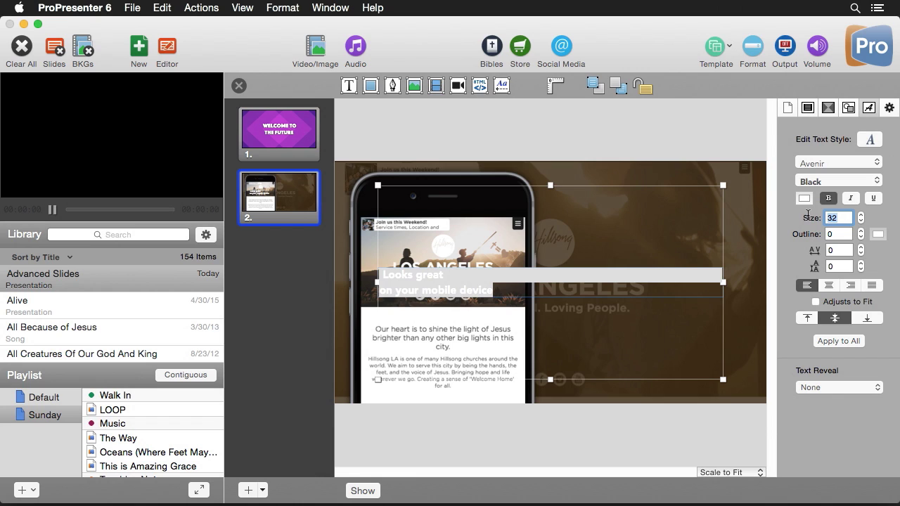
pyautogui.write('70')
pyautogui.press('Return')
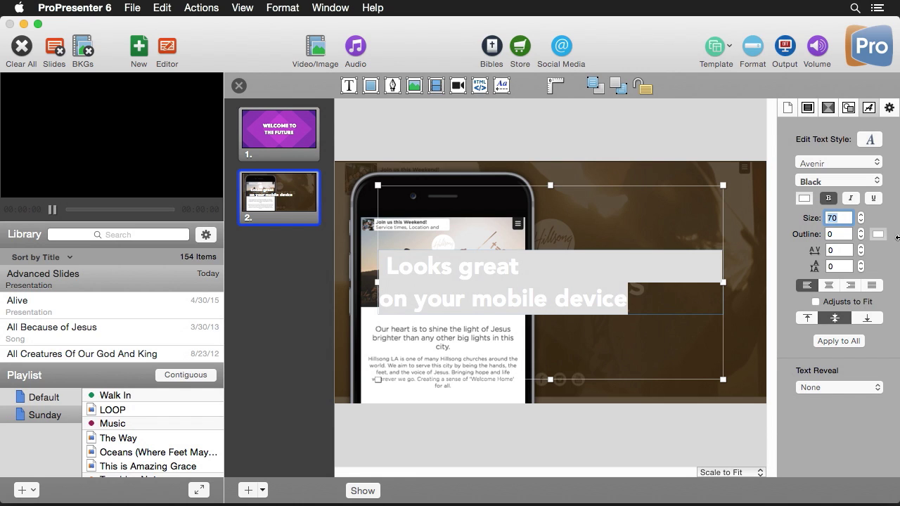
pyautogui.write('60')
pyautogui.press('Return')
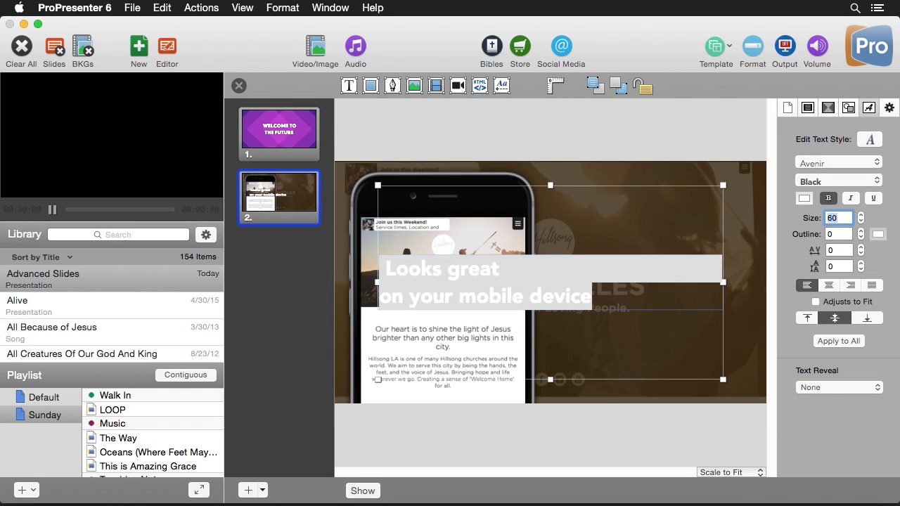
# - Move the text element into the empty brown area to the right of the iPhone
pyautogui.click(627, 401)
pyautogui.click(435, 299)
pyautogui.moveTo(436, 300); pyautogui.dragTo(596, 301)
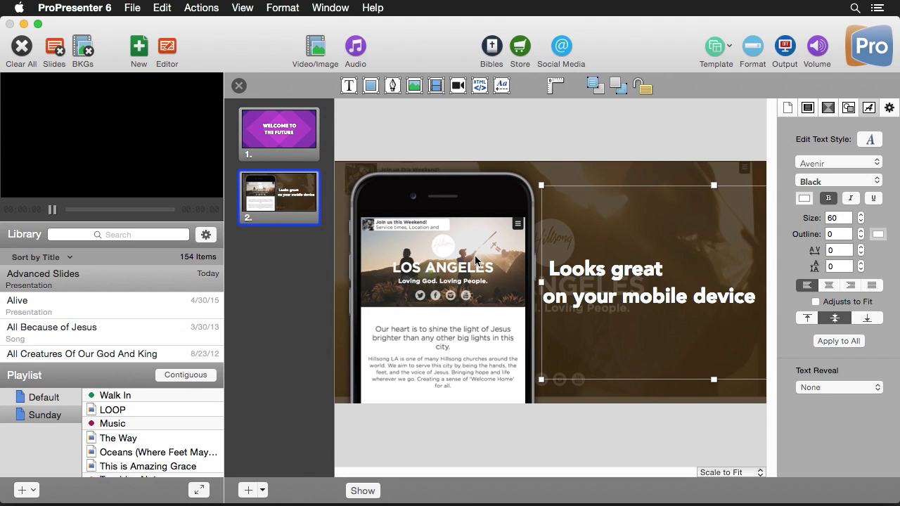
# - Deselect everything on the slide and open the existing prop for editing in the Props Editor
pyautogui.click(477, 433)
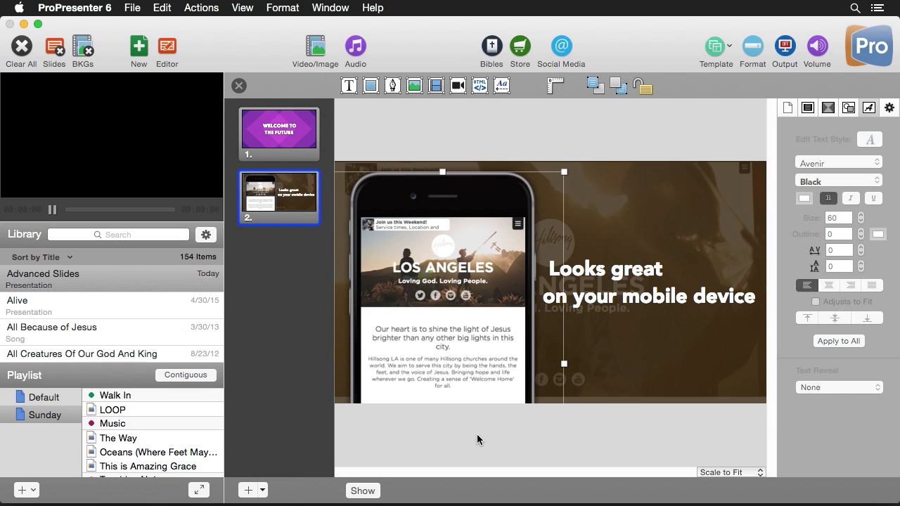
pyautogui.click(574, 440)
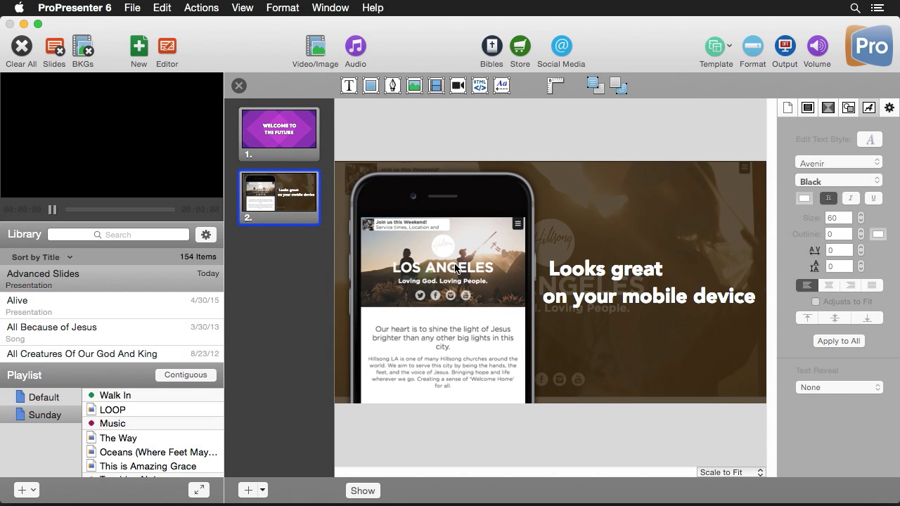
pyautogui.click(243, 9)
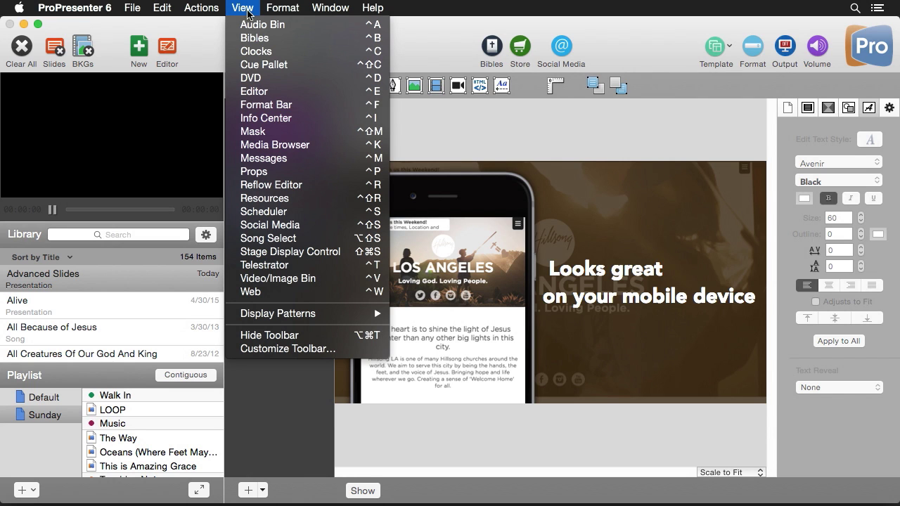
pyautogui.click(256, 171)
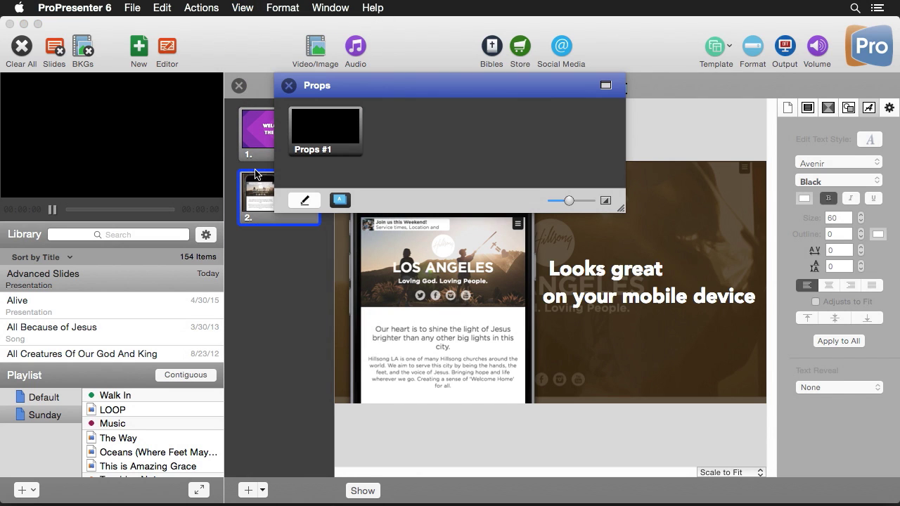
pyautogui.click(304, 203)
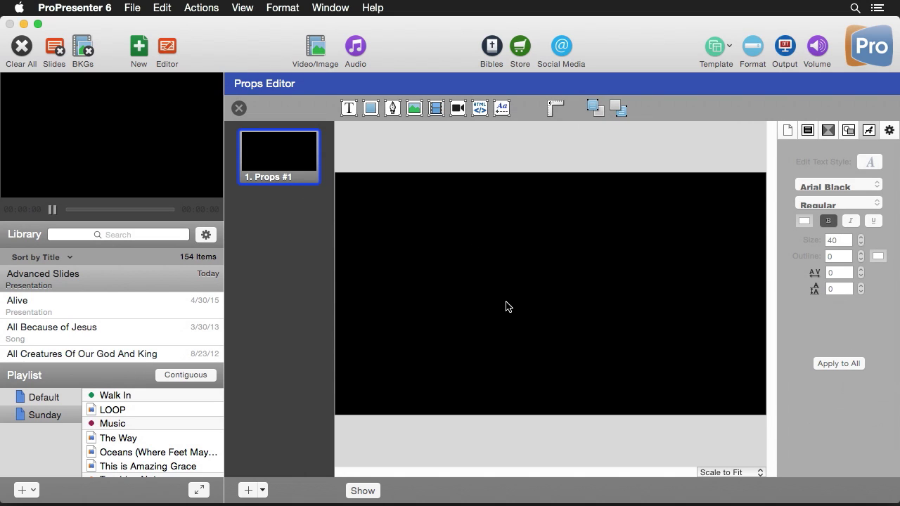
# - Add a rectangle to the prop and stretch it into a full-width band about 101 high along the prop's lower edge
pyautogui.click(371, 110)
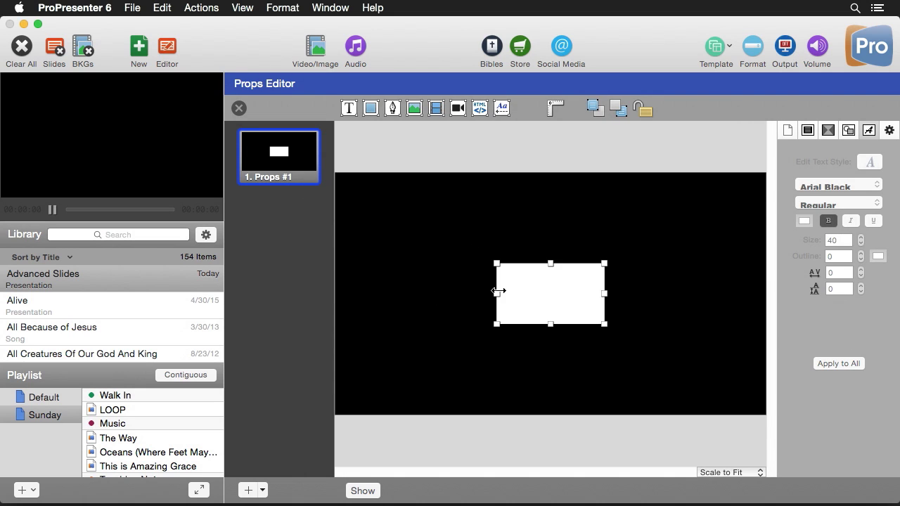
pyautogui.moveTo(496, 292); pyautogui.dragTo(333, 297)
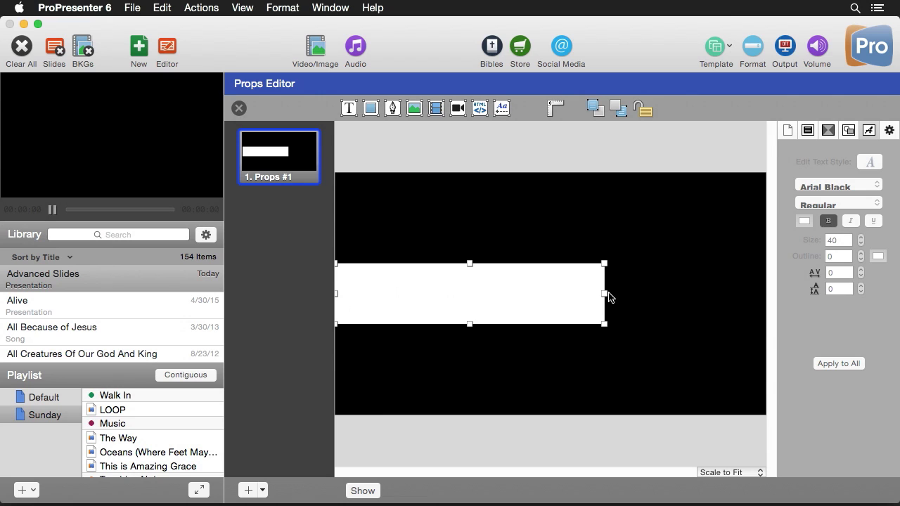
pyautogui.moveTo(606, 295); pyautogui.dragTo(768, 302)
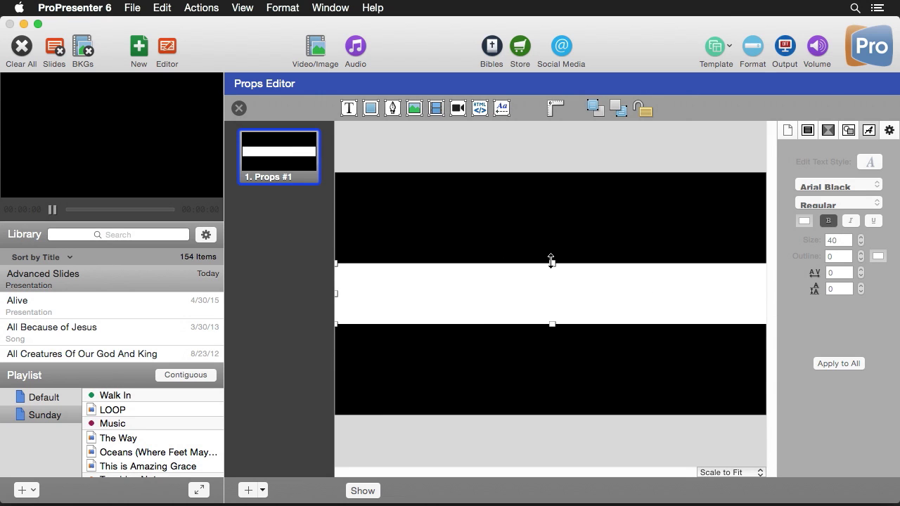
pyautogui.moveTo(551, 261); pyautogui.dragTo(566, 400)
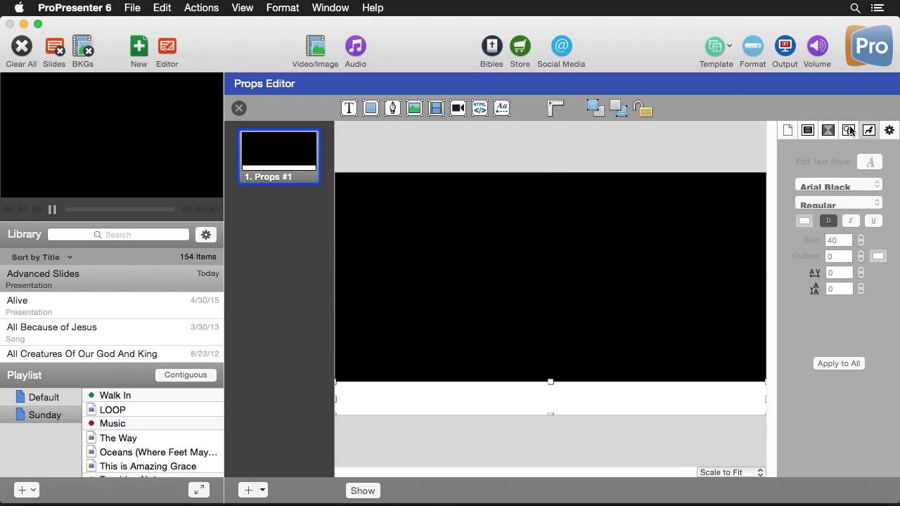
# - Set the band's fill color to Cayenne
pyautogui.click(848, 130)
pyautogui.click(871, 279)
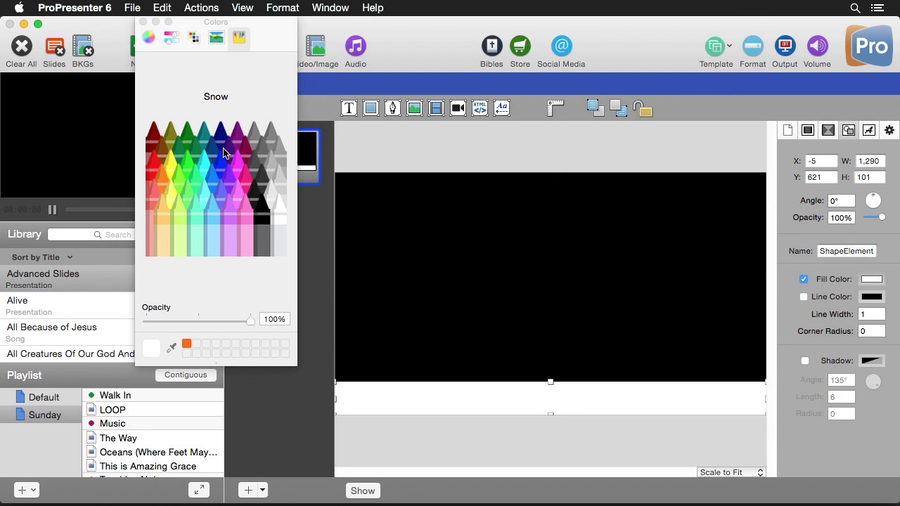
pyautogui.click(155, 137)
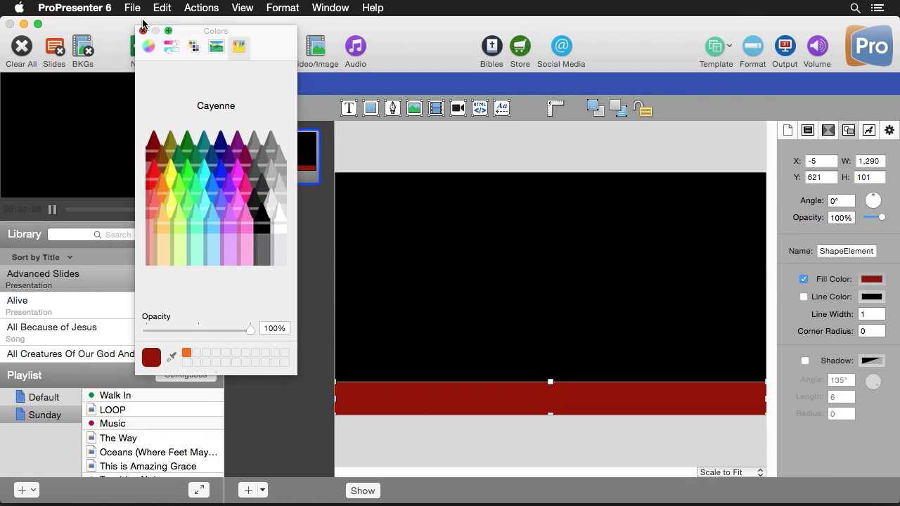
pyautogui.click(142, 30)
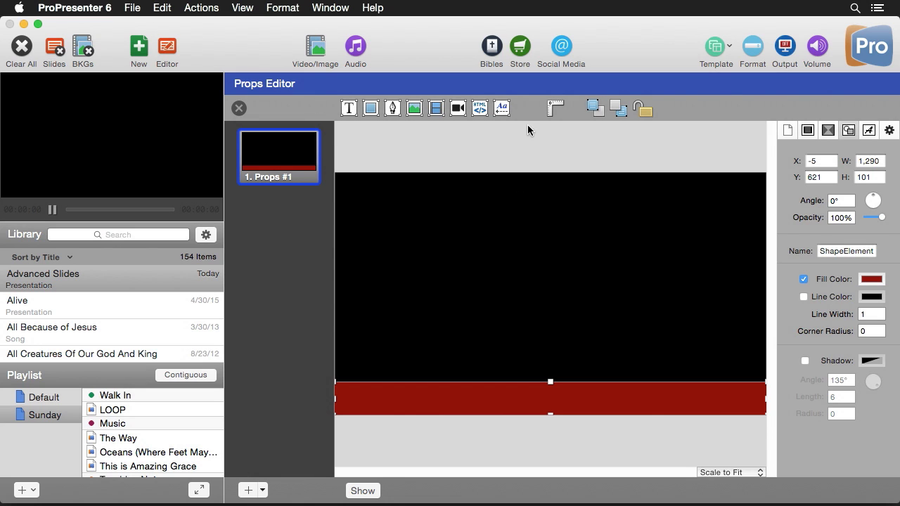
# - Add a text crawler to the prop with the entered text "Please move to the center of your row"
pyautogui.click(502, 109)
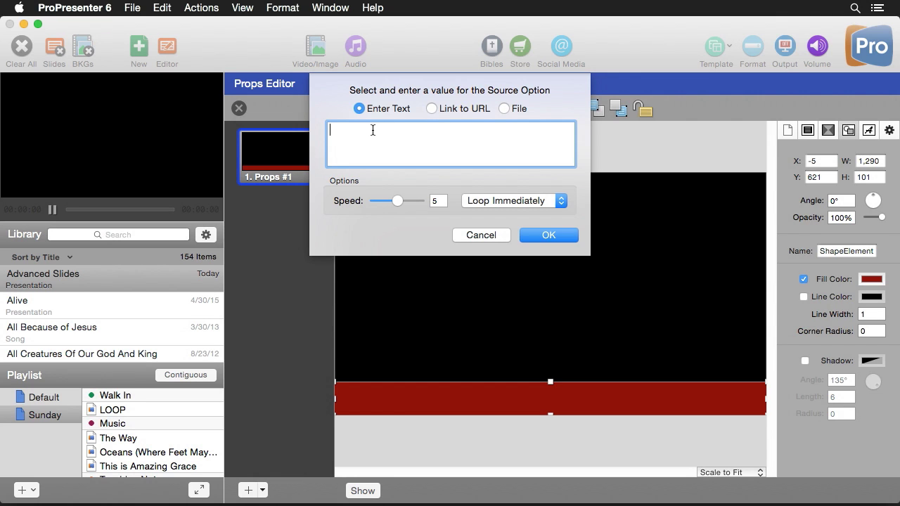
pyautogui.write('ease move to the center of your row')
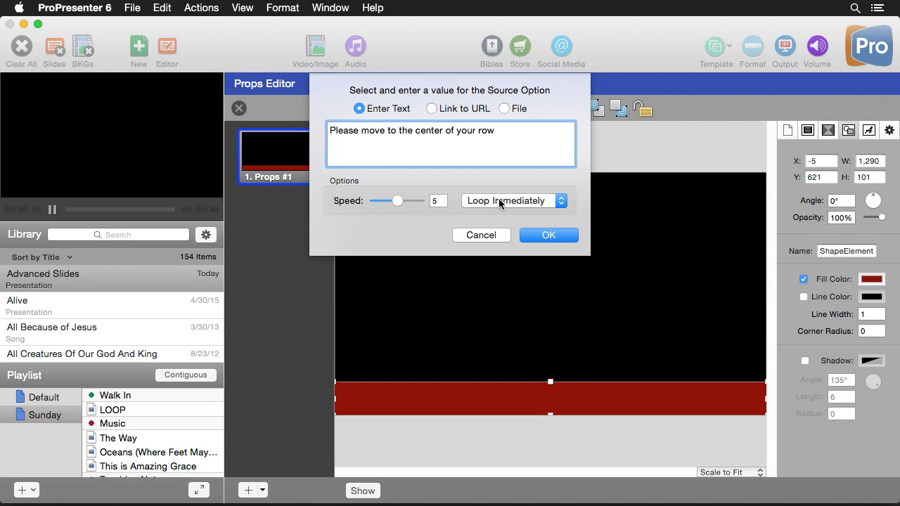
pyautogui.click(547, 236)
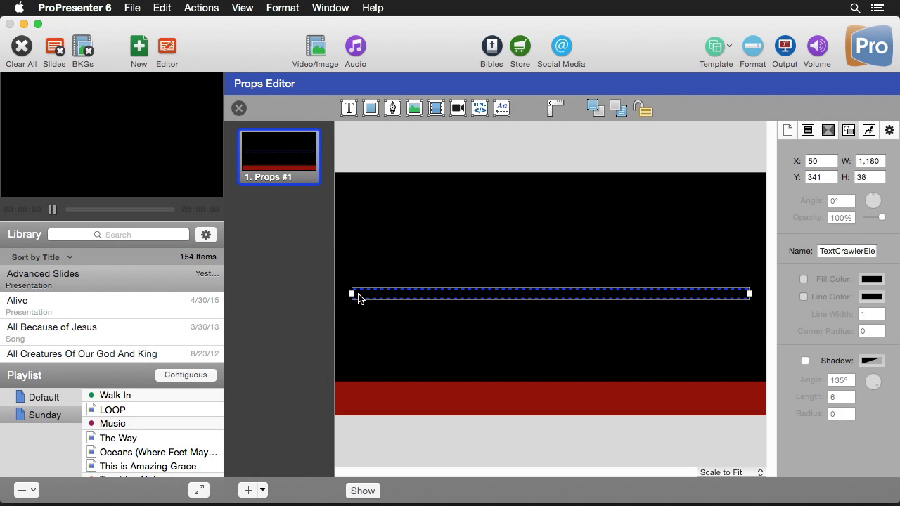
# - Set the text crawler's width to 1,280 and its X position to 0, and move it down into the middle of the red band
pyautogui.moveTo(352, 294)
pyautogui.mouseDown()
pyautogui.moveTo(361, 295)
pyautogui.moveTo(327, 296)
pyautogui.moveTo(355, 296)
pyautogui.moveTo(348, 295)
pyautogui.mouseUp()
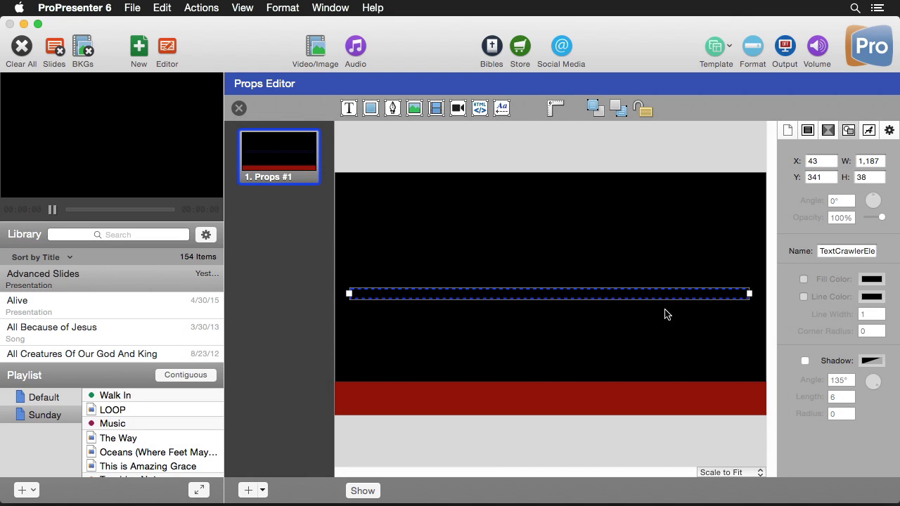
pyautogui.moveTo(749, 295); pyautogui.dragTo(768, 295)
pyautogui.click(877, 161)
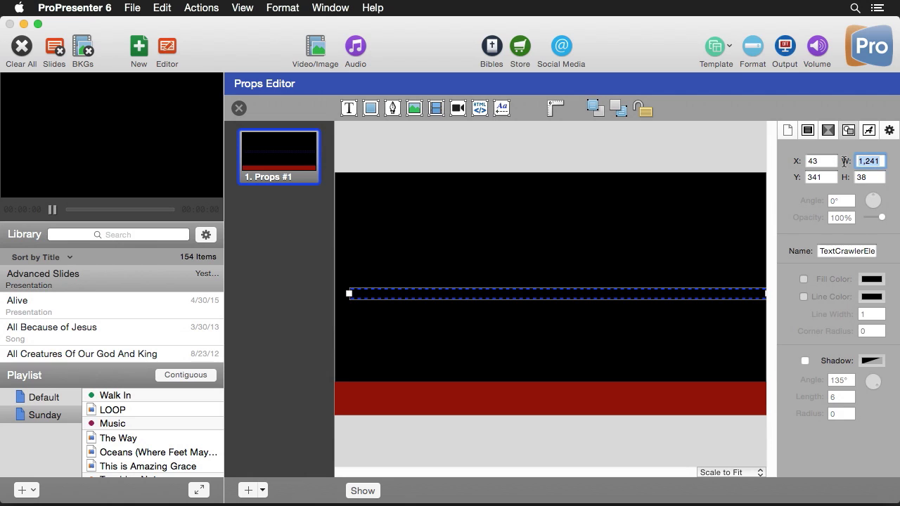
pyautogui.write('1,280')
pyautogui.click(809, 163)
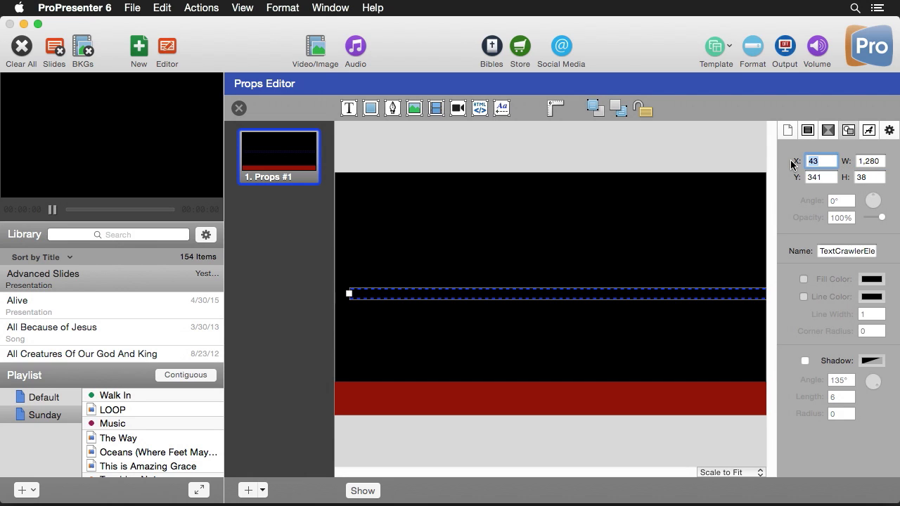
pyautogui.write('0')
pyautogui.press('Return')
pyautogui.moveTo(570, 301); pyautogui.dragTo(568, 407)
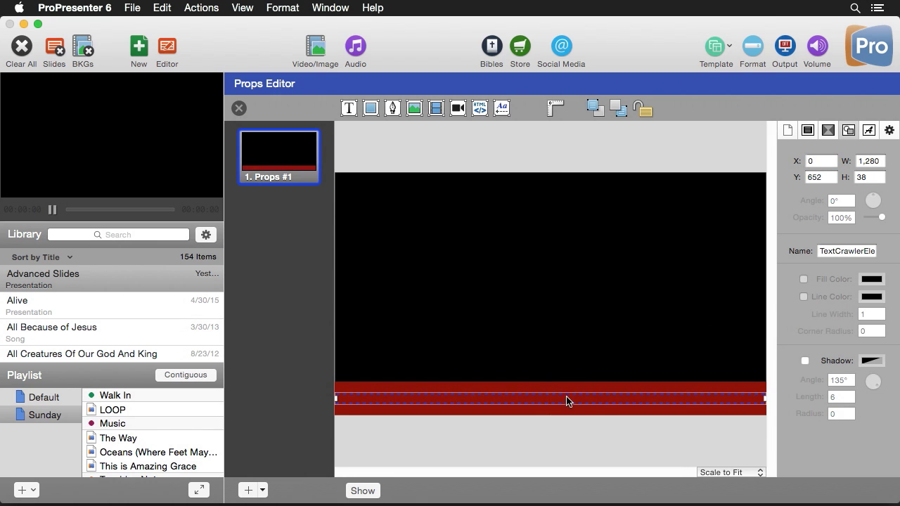
# - Change the crawler's font to Avenir Black and set its text size to 40
pyautogui.click(869, 131)
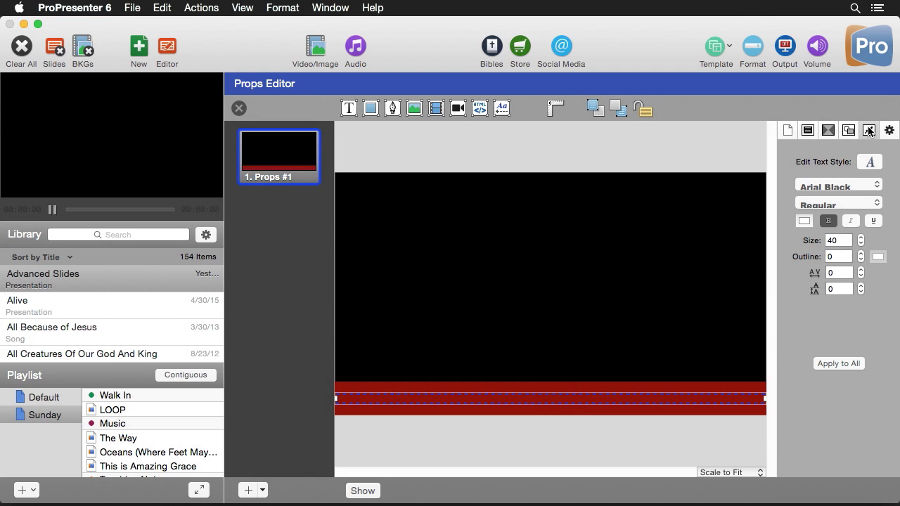
pyautogui.click(843, 186)
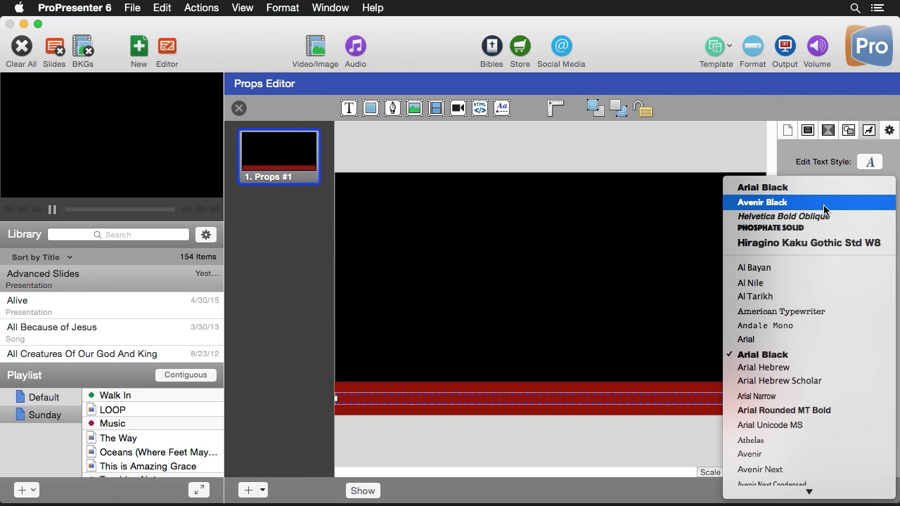
pyautogui.click(825, 210)
pyautogui.moveTo(848, 240); pyautogui.dragTo(784, 240)
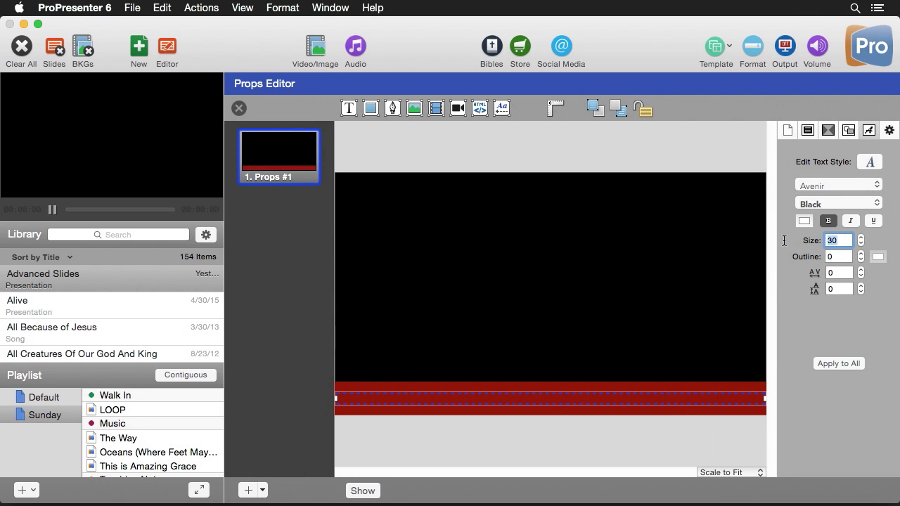
pyautogui.write('40')
pyautogui.press('Return')
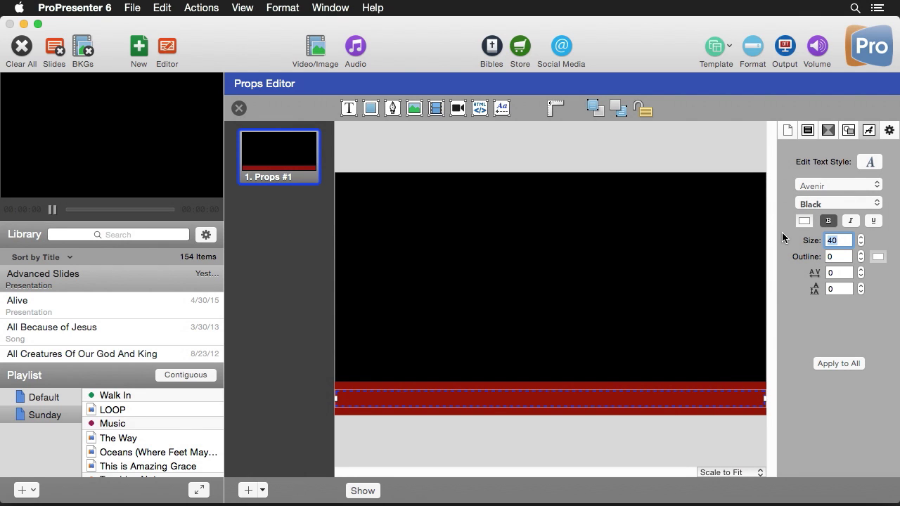
# - Show the crawler prop on the output to preview it, and clear the output
pyautogui.click(363, 491)
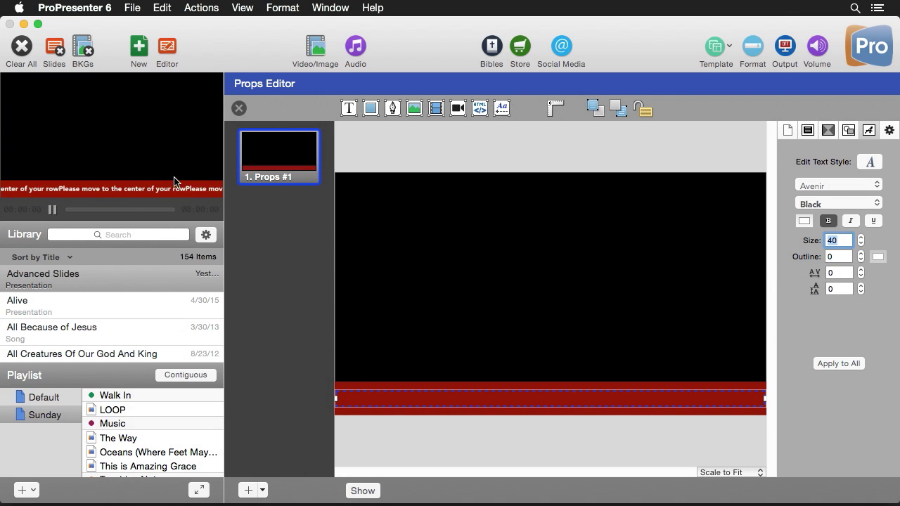
pyautogui.click(24, 49)
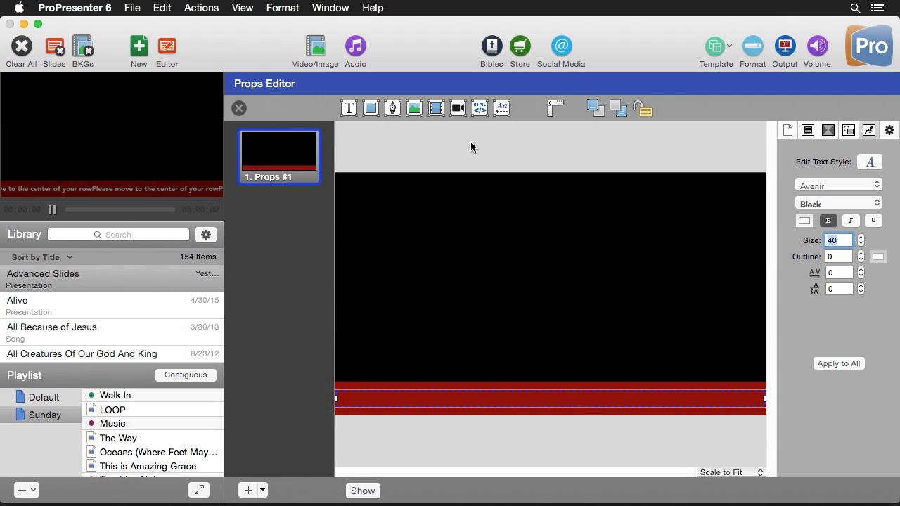
# - Change the crawler's looping option to Loop with Delay and show the prop on the output
pyautogui.doubleClick(542, 406)
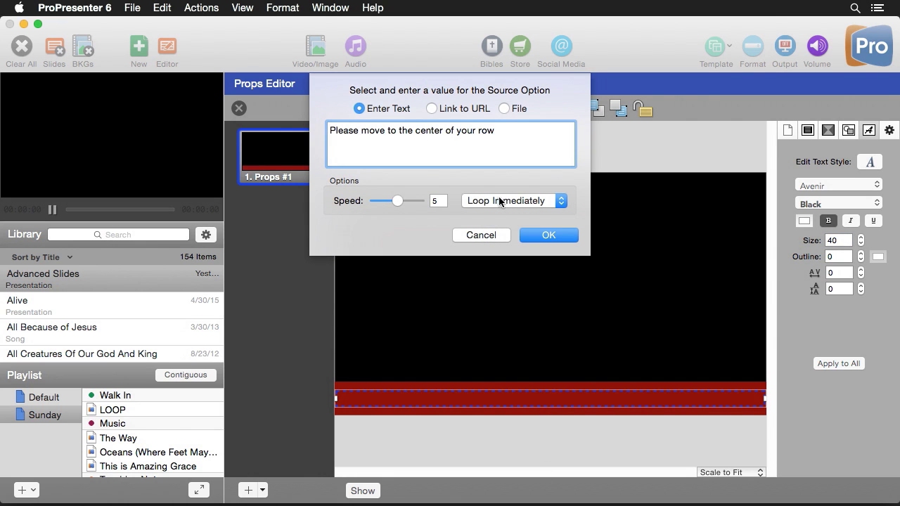
pyautogui.click(505, 200)
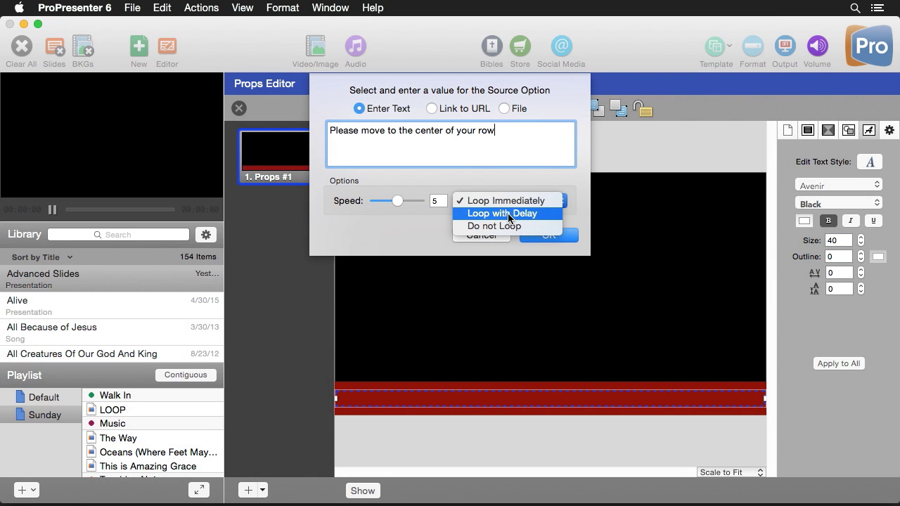
pyautogui.click(510, 213)
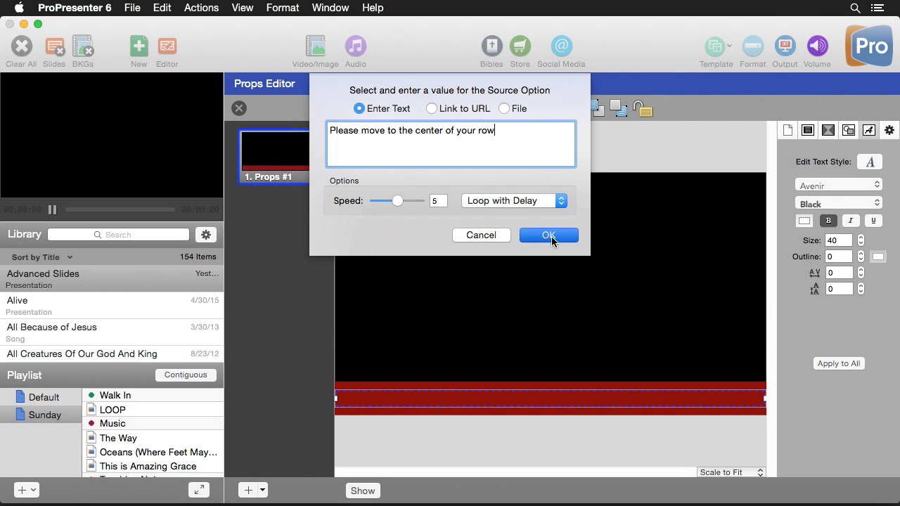
pyautogui.click(551, 236)
pyautogui.click(363, 491)
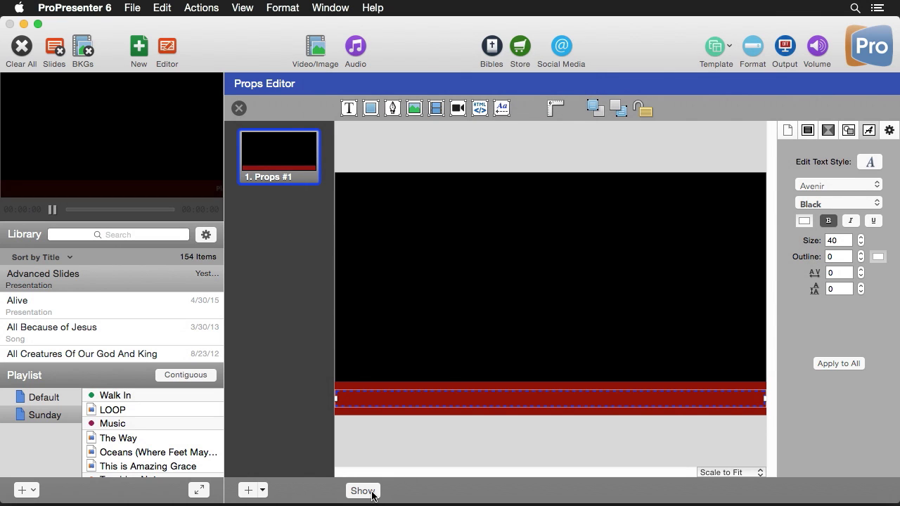